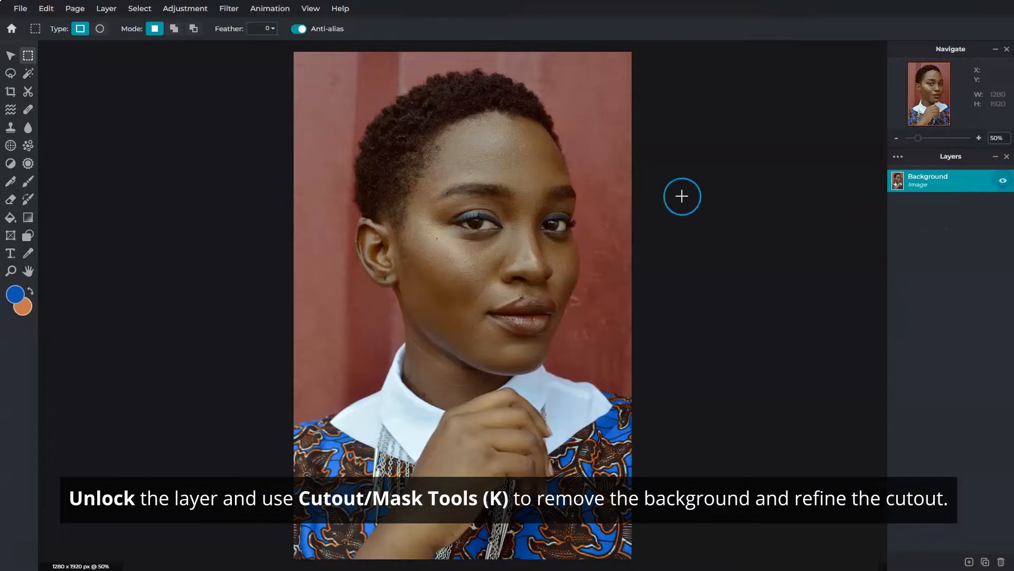
- Remove the photo's background with the AI Auto cutout, and lasso the shoulders and clothing back into the mask
{"action": "left_click", "coordinate": [29, 94]}
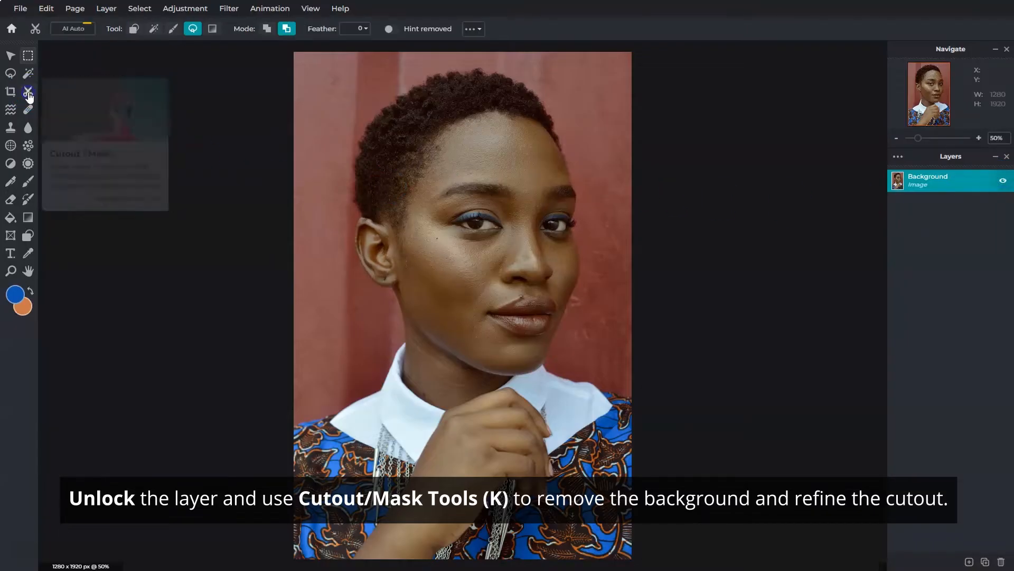
{"action": "left_click", "coordinate": [71, 29]}
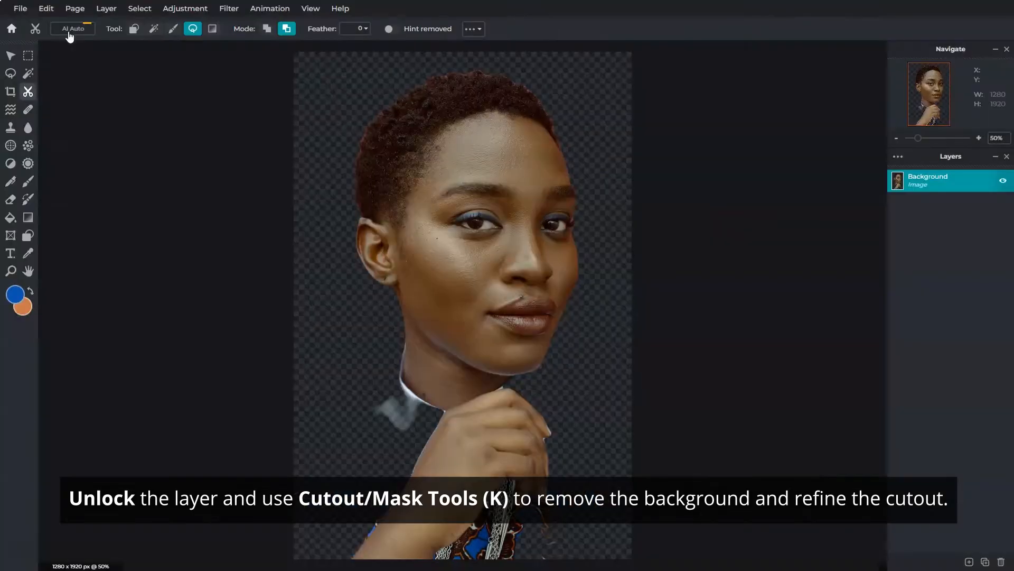
{"action": "left_click", "coordinate": [267, 29]}
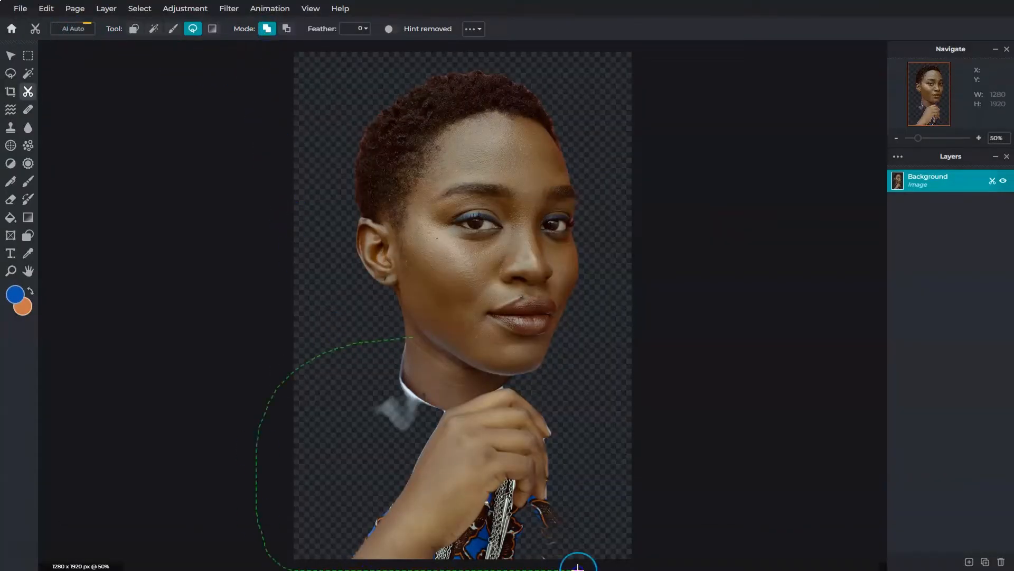
{"action": "left_click_drag", "start_coordinate": [506, 566], "coordinate": [460, 335]}
- Remove the restored background areas on both sides of the neck with the magic wand mask in remove mode
{"action": "left_click", "coordinate": [153, 29]}
{"action": "left_click", "coordinate": [287, 28]}
{"action": "left_click", "coordinate": [401, 351]}
{"action": "left_click", "coordinate": [585, 384]}
- Trim the lower edge of the portrait into a curve with the lasso mask in remove mode, and apply the mask
{"action": "scroll", "coordinate": [581, 418], "scroll_direction": "up", "scroll_amount": 6}
{"action": "left_click", "coordinate": [193, 28]}
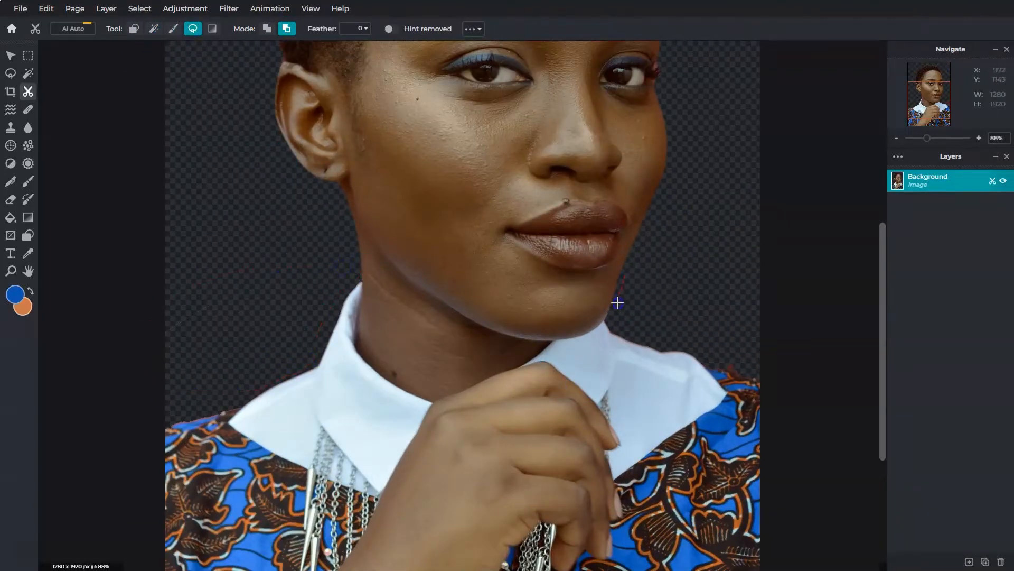
{"action": "scroll", "coordinate": [625, 274], "scroll_direction": "down", "scroll_amount": 6}
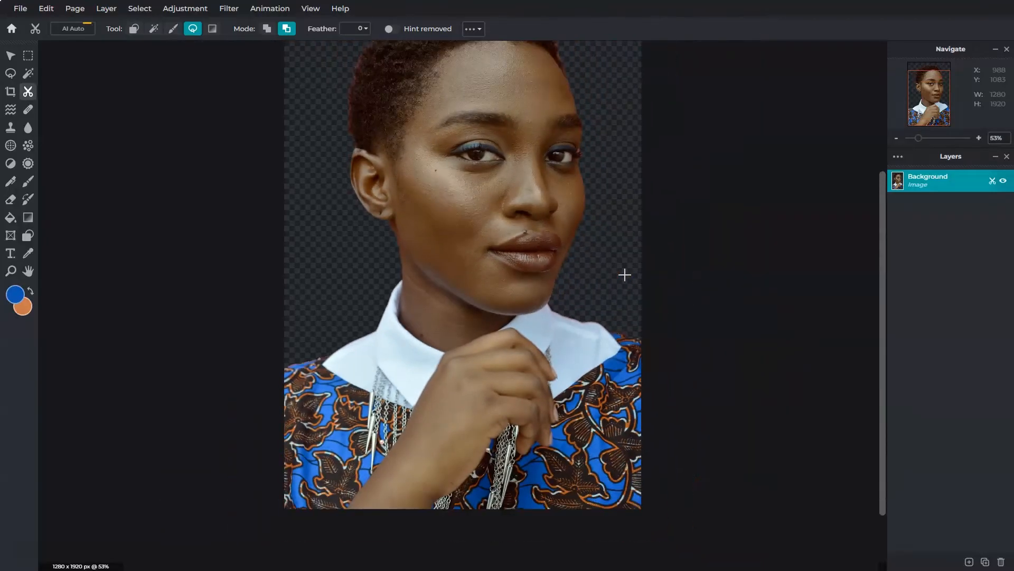
{"action": "left_click_drag", "start_coordinate": [318, 389], "coordinate": [310, 396]}
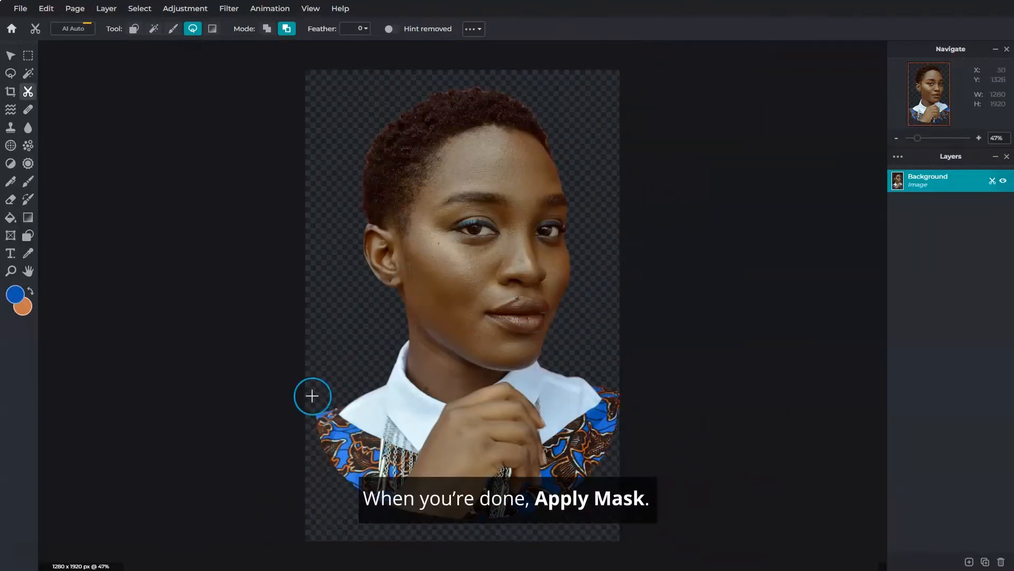
{"action": "right_click", "coordinate": [423, 394]}
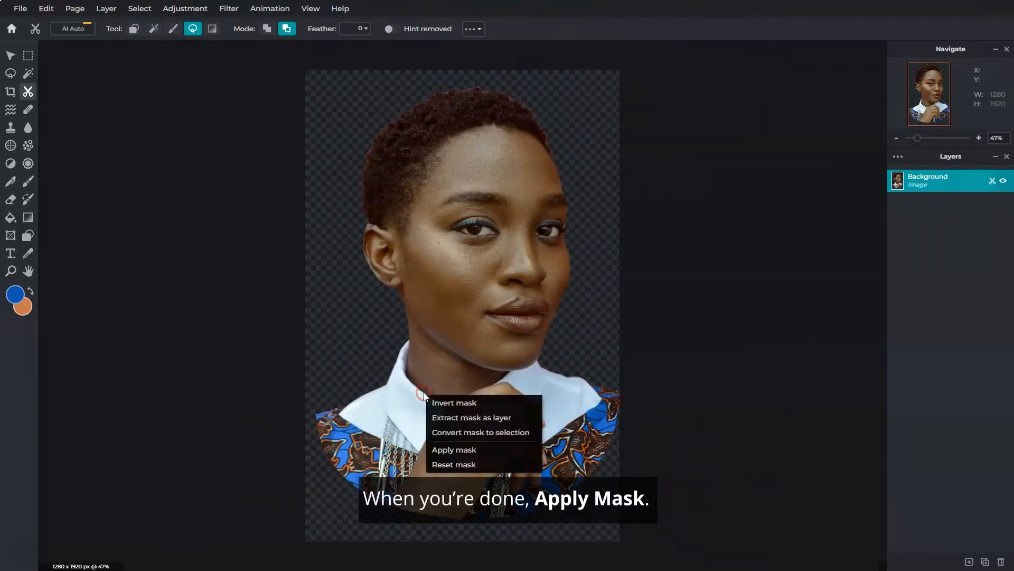
{"action": "left_click", "coordinate": [449, 449]}
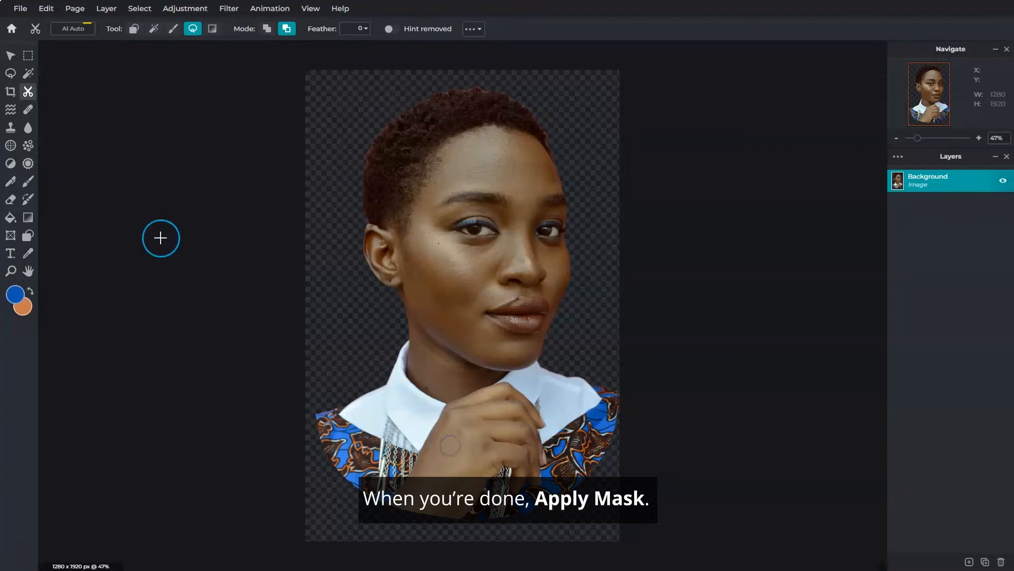
- Scale the portrait cutout down to about 928 × 1318 px and place it at about X 176, Y 269
{"action": "left_click", "coordinate": [11, 55]}
{"action": "left_click_drag", "start_coordinate": [315, 518], "coordinate": [370, 468]}
{"action": "left_click_drag", "start_coordinate": [520, 298], "coordinate": [487, 333]}
{"action": "left_click_drag", "start_coordinate": [337, 481], "coordinate": [359, 460]}
{"action": "left_click_drag", "start_coordinate": [523, 316], "coordinate": [510, 326]}
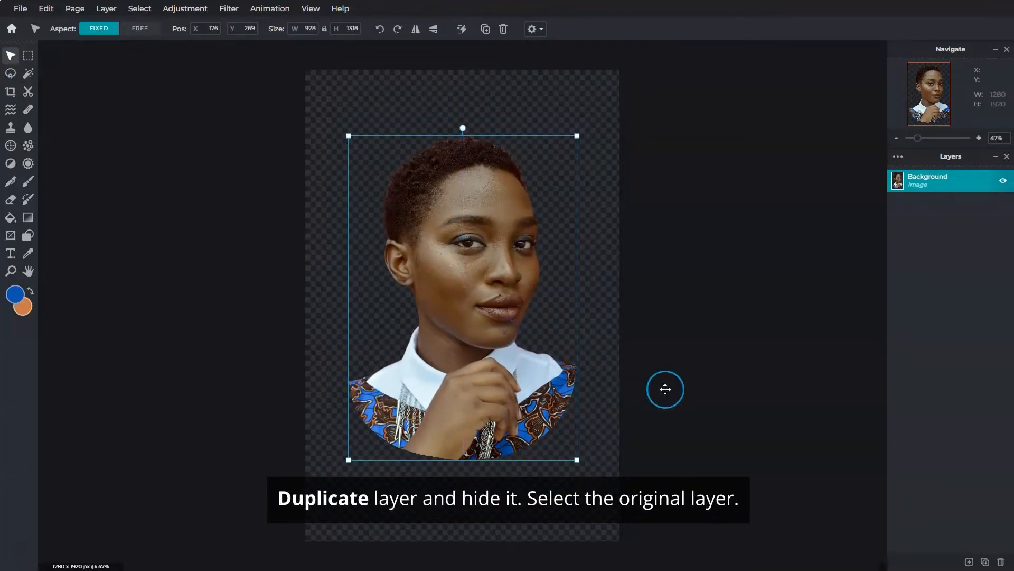
- Duplicate the portrait layer, hide the copy and select the original Background layer
{"action": "left_click", "coordinate": [986, 563]}
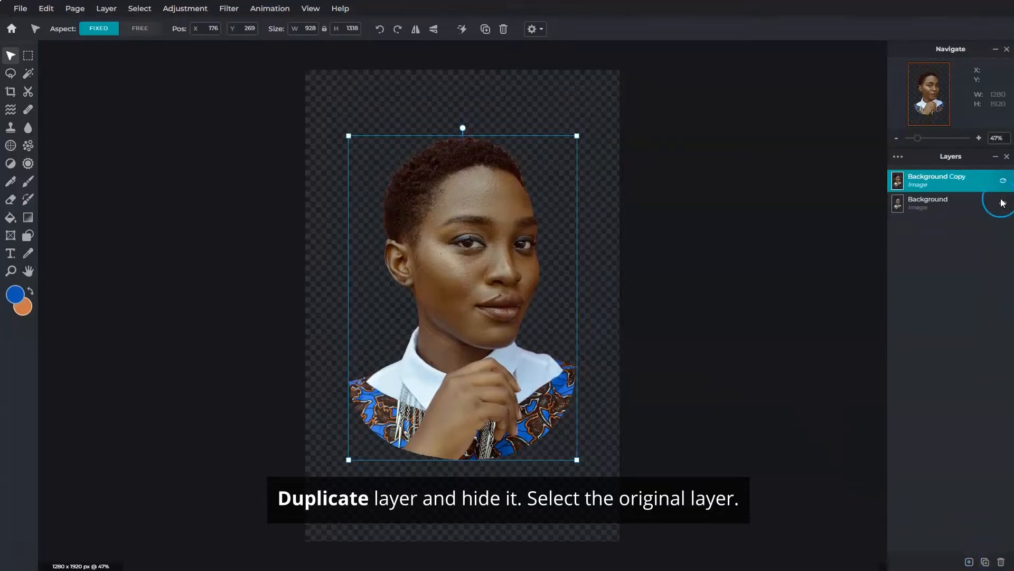
{"action": "left_click", "coordinate": [1004, 182]}
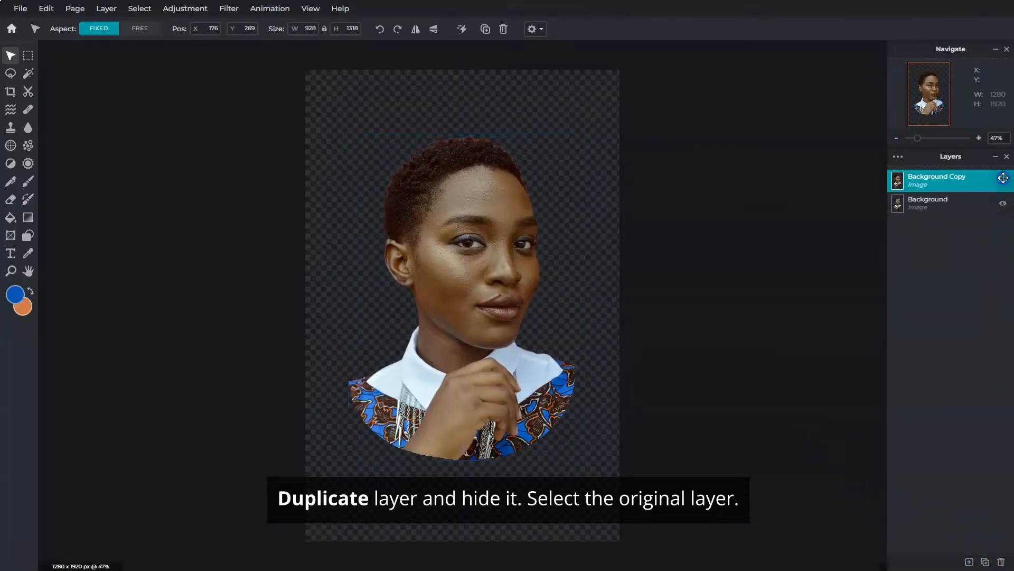
{"action": "left_click", "coordinate": [969, 207]}
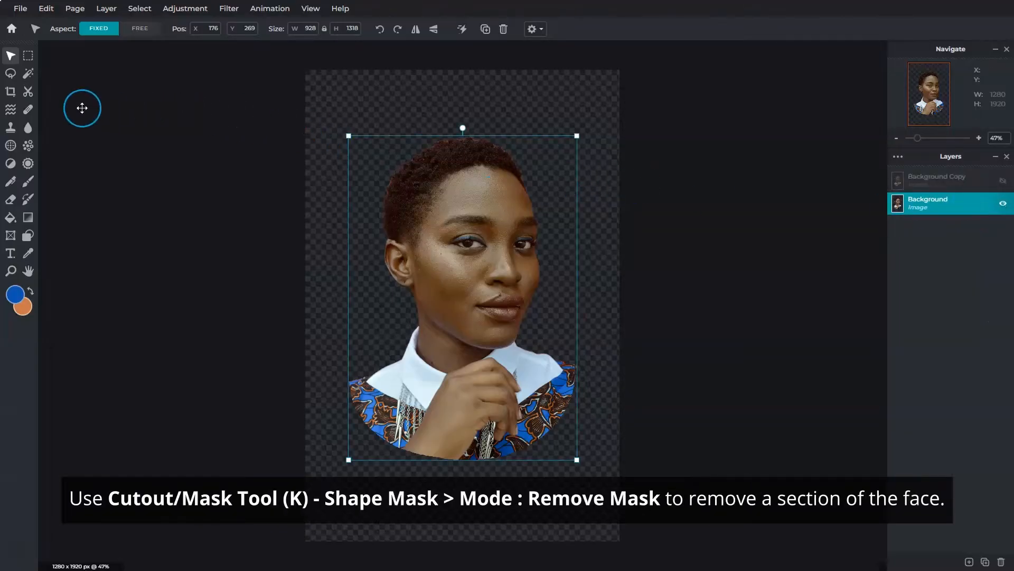
- Remove a rectangular section covering the upper-left part of the face from the Background layer with the shape mask
{"action": "left_click", "coordinate": [30, 95]}
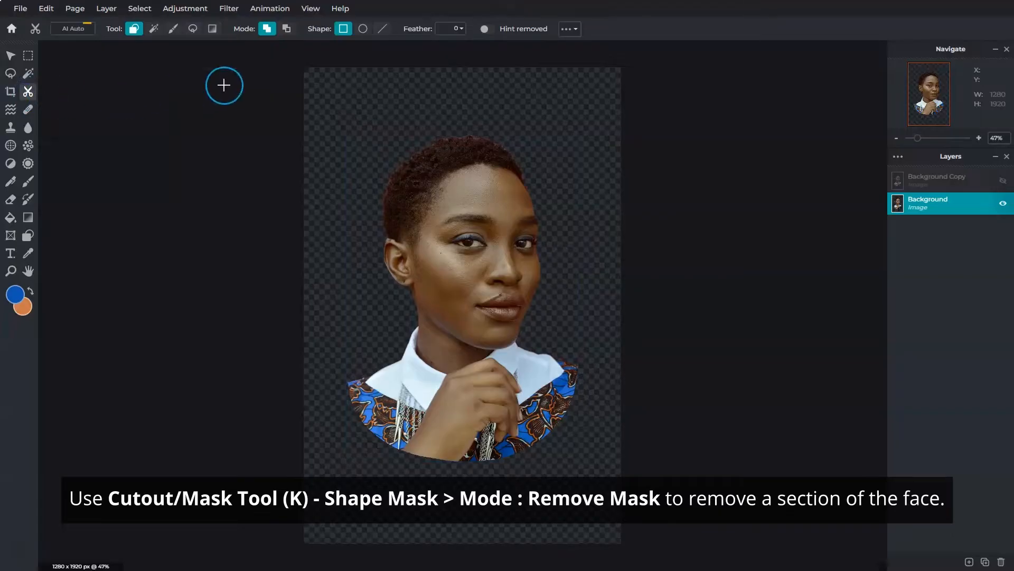
{"action": "left_click", "coordinate": [287, 30]}
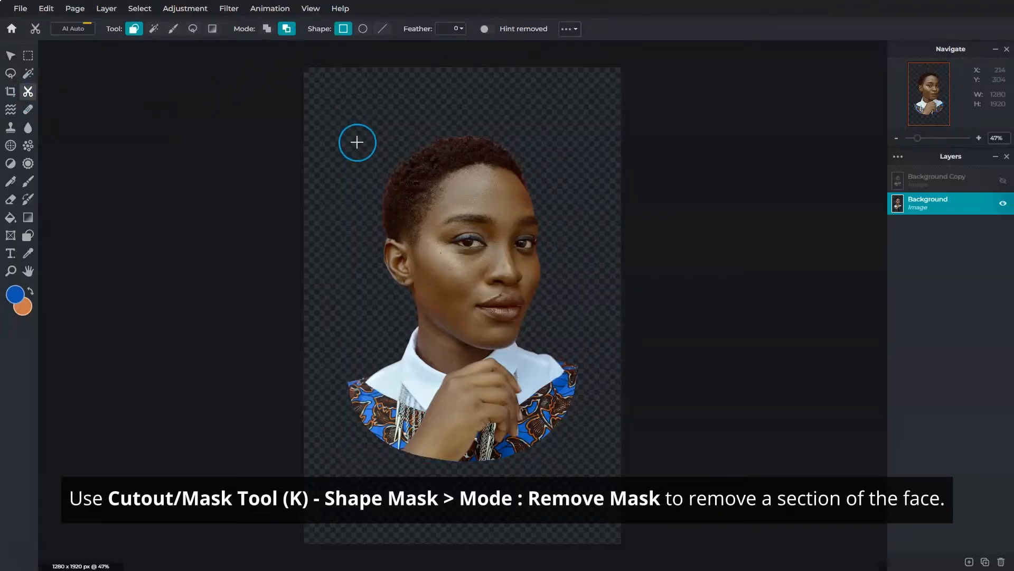
{"action": "left_click_drag", "start_coordinate": [497, 289], "coordinate": [495, 289]}
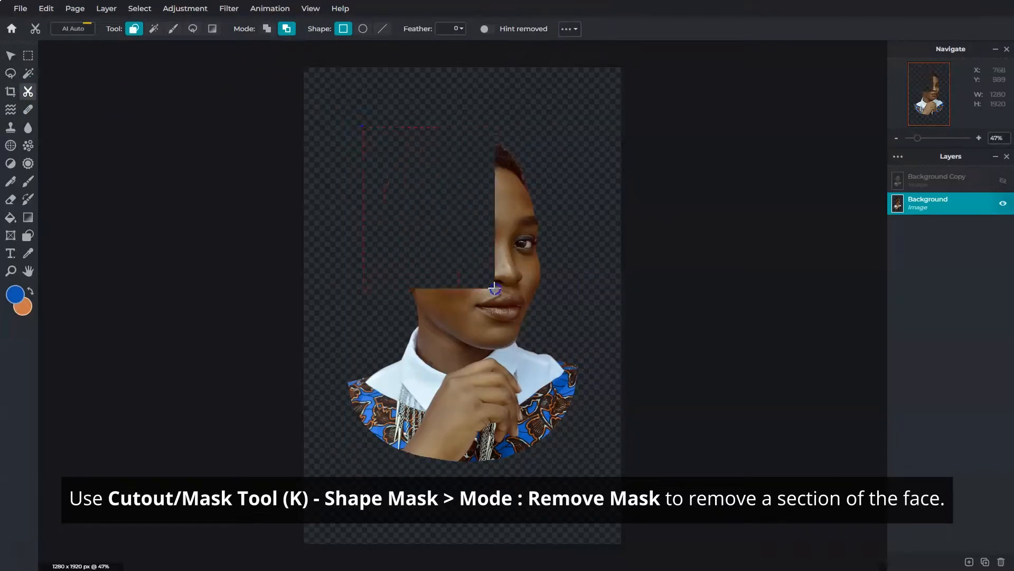
- Unhide and select the Background Copy layer, and reduce its opacity to reveal the layer beneath
{"action": "left_click", "coordinate": [1003, 181]}
{"action": "left_click", "coordinate": [965, 179]}
{"action": "left_click_drag", "start_coordinate": [888, 266], "coordinate": [859, 267]}
{"action": "left_click", "coordinate": [889, 180]}
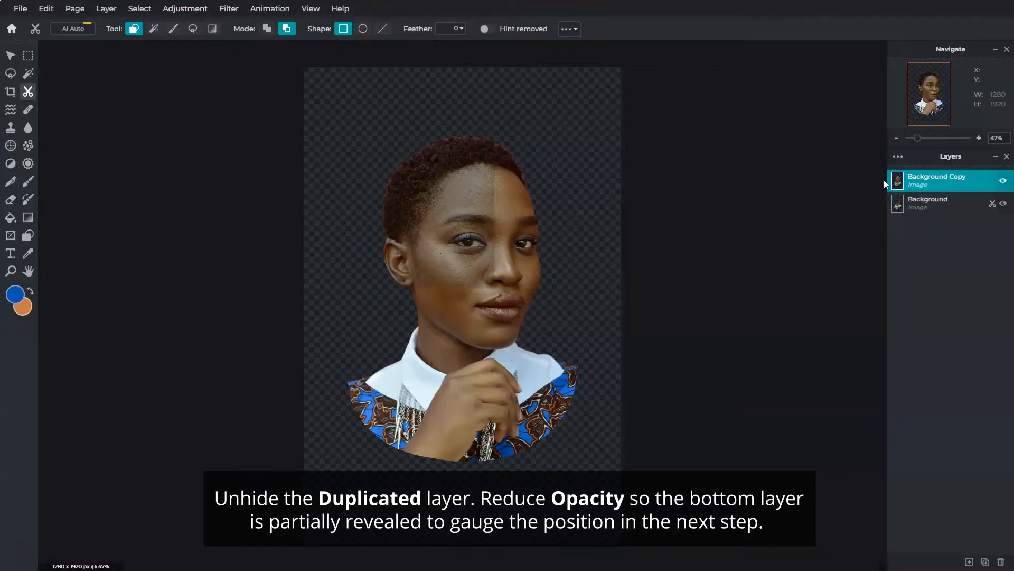
- Mask Background Copy down to the missing face rectangle in add-to-mask mode, and shift it up and left to about X 114, Y 184
{"action": "left_click", "coordinate": [267, 31]}
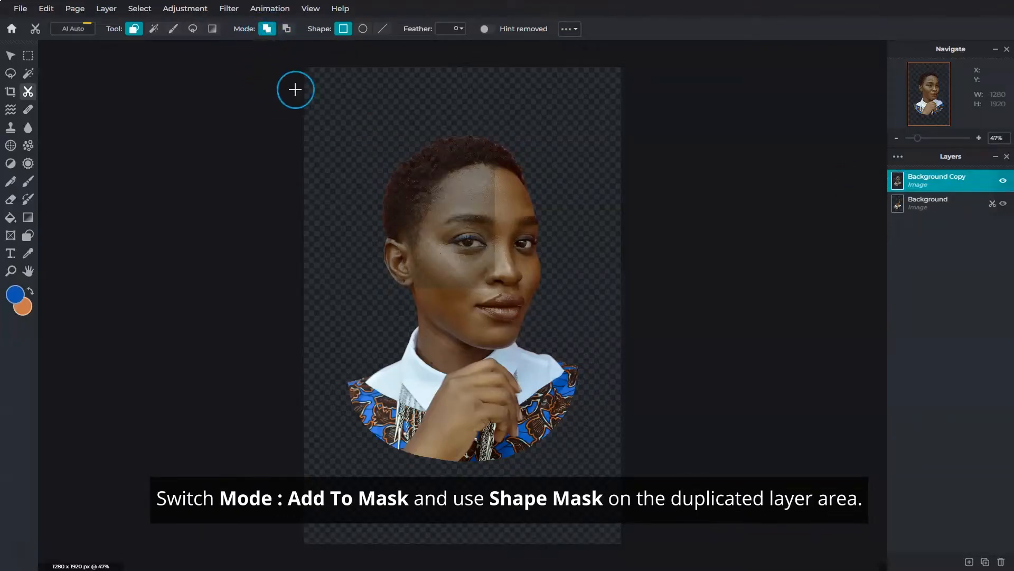
{"action": "left_click_drag", "start_coordinate": [368, 116], "coordinate": [508, 329]}
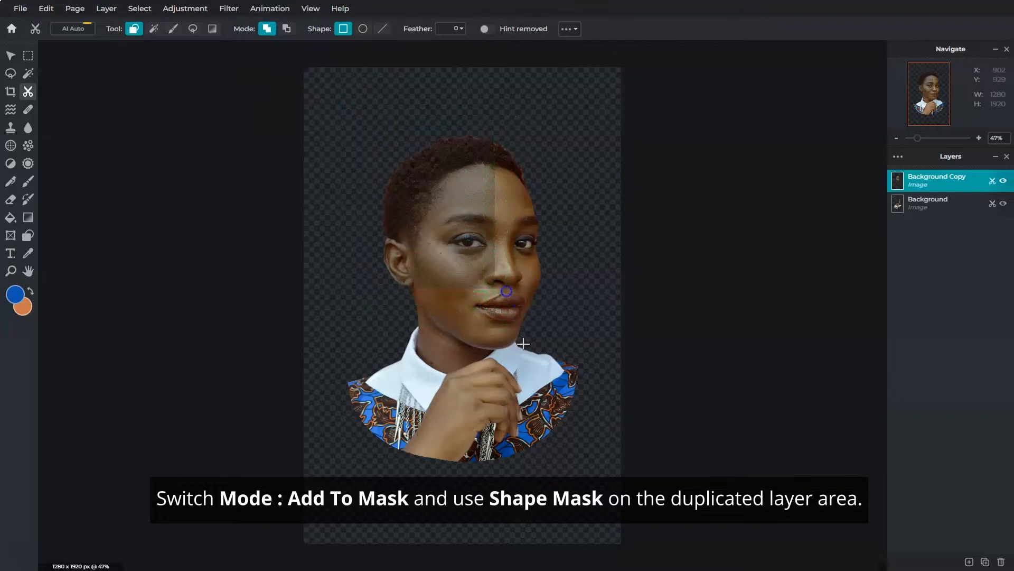
{"action": "left_click", "coordinate": [11, 56]}
{"action": "left_click_drag", "start_coordinate": [489, 235], "coordinate": [477, 221]}
- Restore the Background Copy layer to full opacity
{"action": "left_click", "coordinate": [921, 184]}
{"action": "left_click_drag", "start_coordinate": [861, 277], "coordinate": [918, 278]}
{"action": "left_click", "coordinate": [890, 191]}
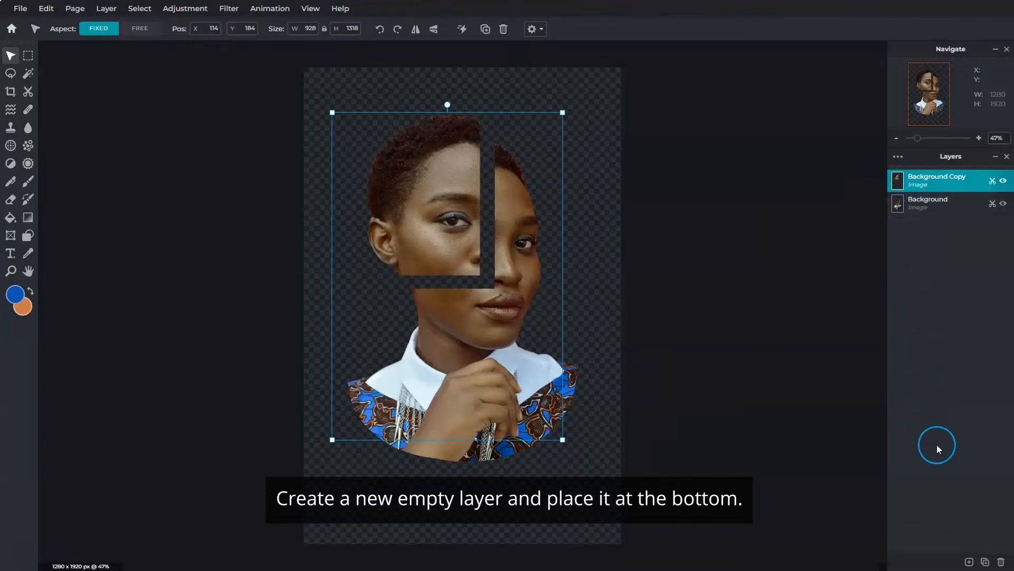
- Add a new empty layer and place it below the two portrait layers
{"action": "left_click", "coordinate": [969, 561]}
{"action": "left_click", "coordinate": [962, 545]}
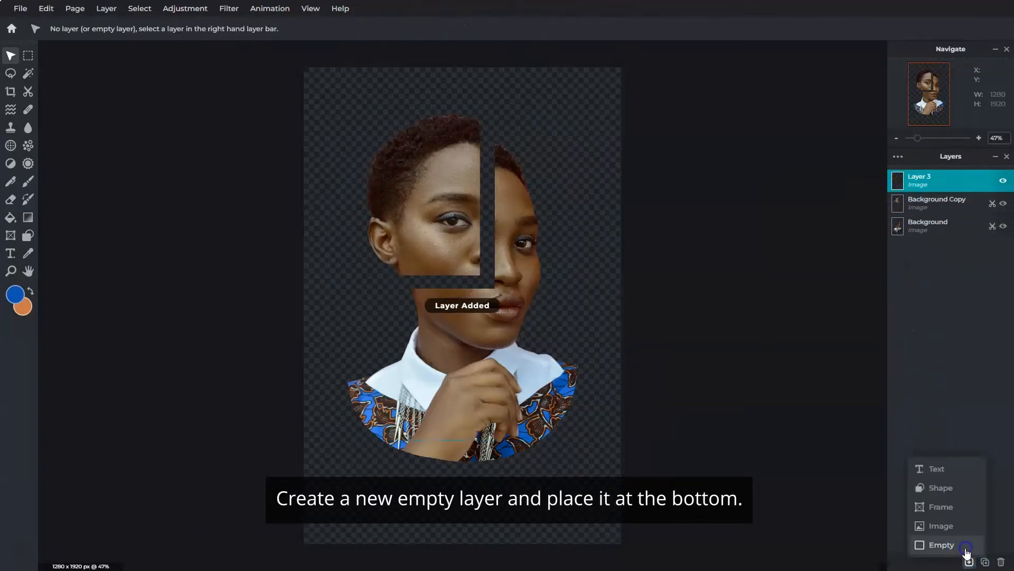
{"action": "left_click_drag", "start_coordinate": [946, 180], "coordinate": [947, 230]}
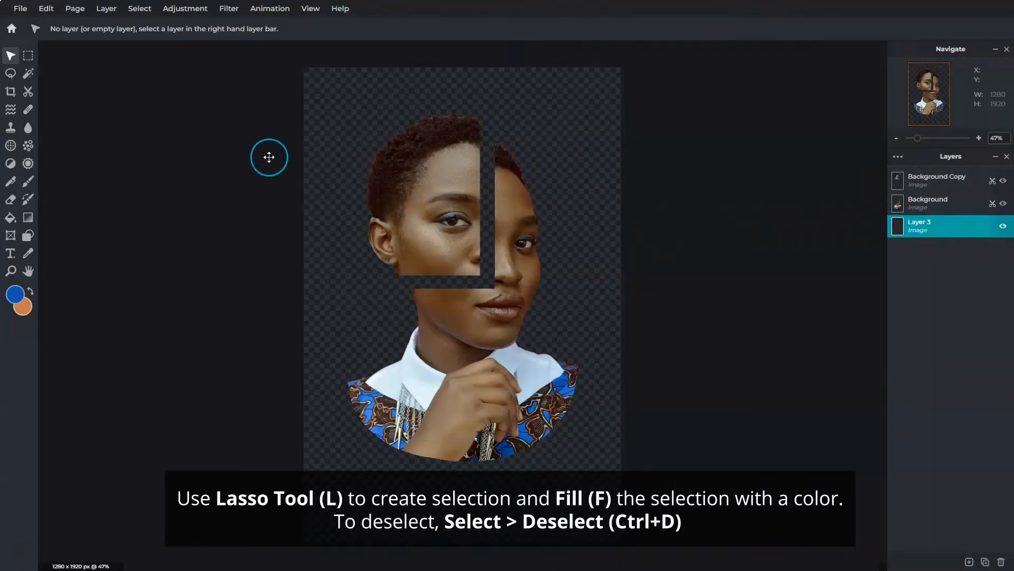
- Lasso a narrow area across the gap between the face pieces, fill it with blue on Layer 3, and deselect
{"action": "left_click", "coordinate": [12, 78]}
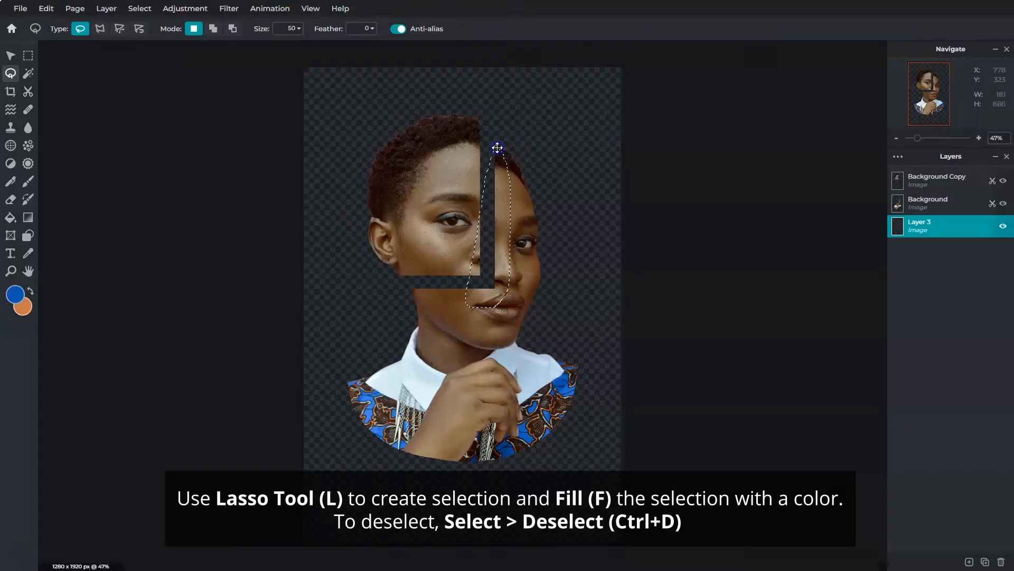
{"action": "left_click", "coordinate": [10, 217]}
{"action": "left_click", "coordinate": [491, 244]}
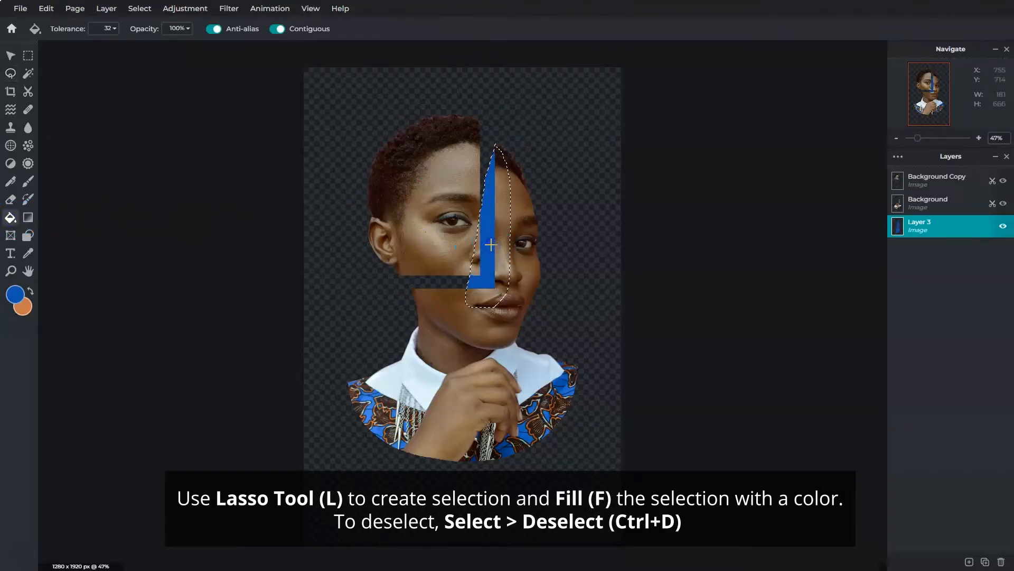
{"action": "left_click", "coordinate": [140, 9]}
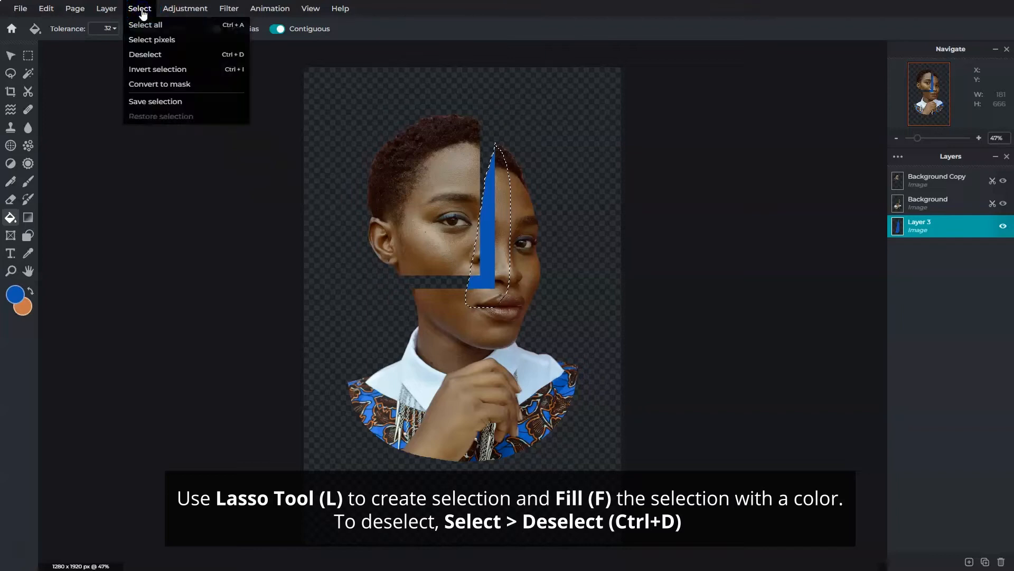
{"action": "left_click", "coordinate": [144, 54]}
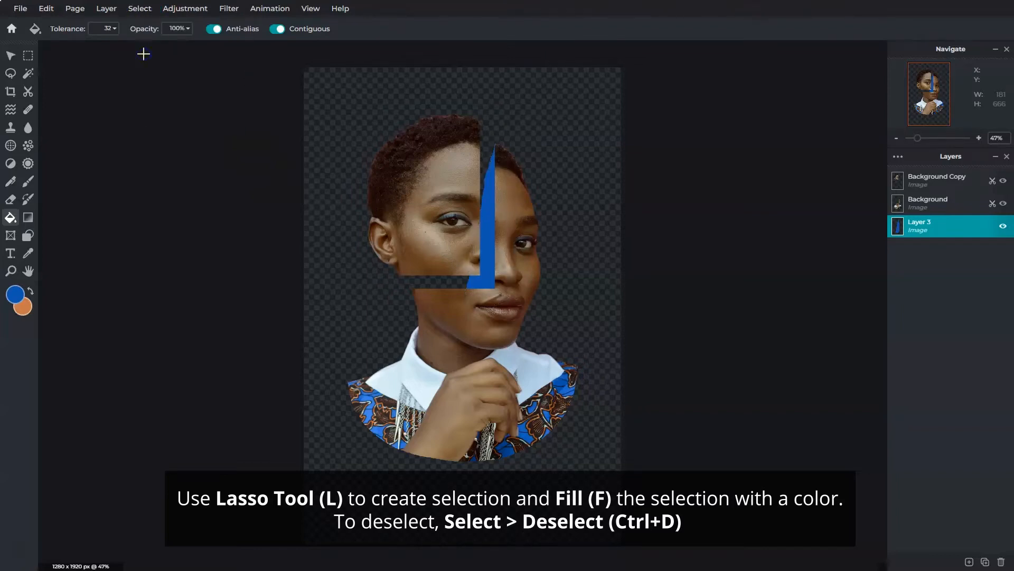
- Add another empty layer beneath Layer 3 and fill it with the orange background color
{"action": "left_click", "coordinate": [969, 562]}
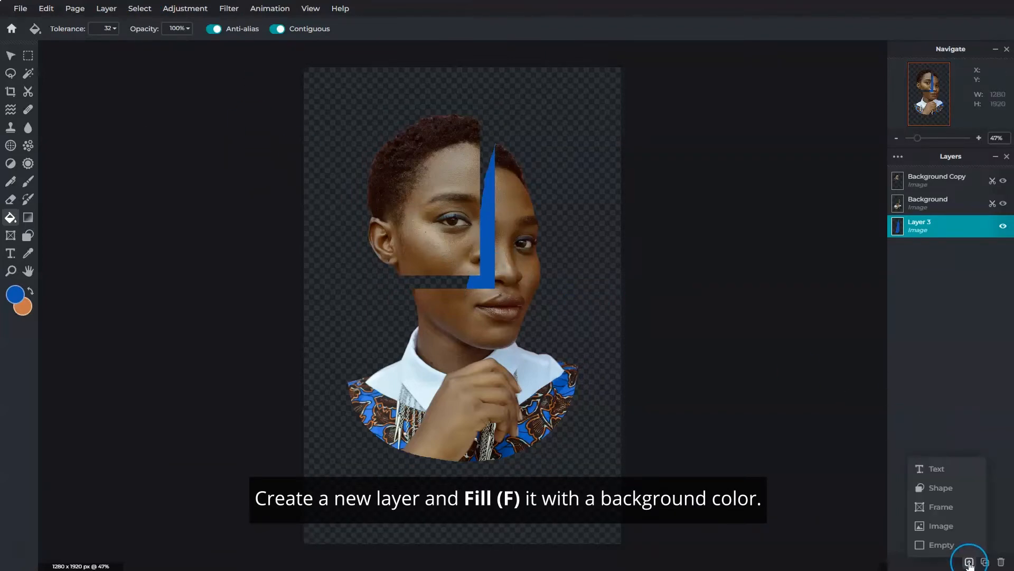
{"action": "left_click", "coordinate": [965, 550]}
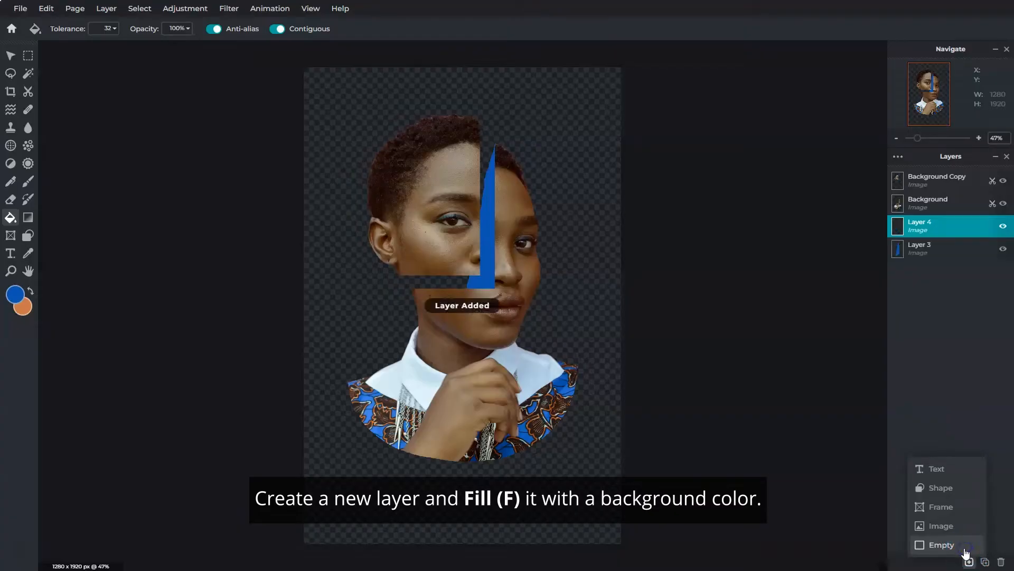
{"action": "left_click", "coordinate": [956, 296]}
{"action": "left_click", "coordinate": [945, 234]}
{"action": "left_click_drag", "start_coordinate": [944, 234], "coordinate": [942, 252]}
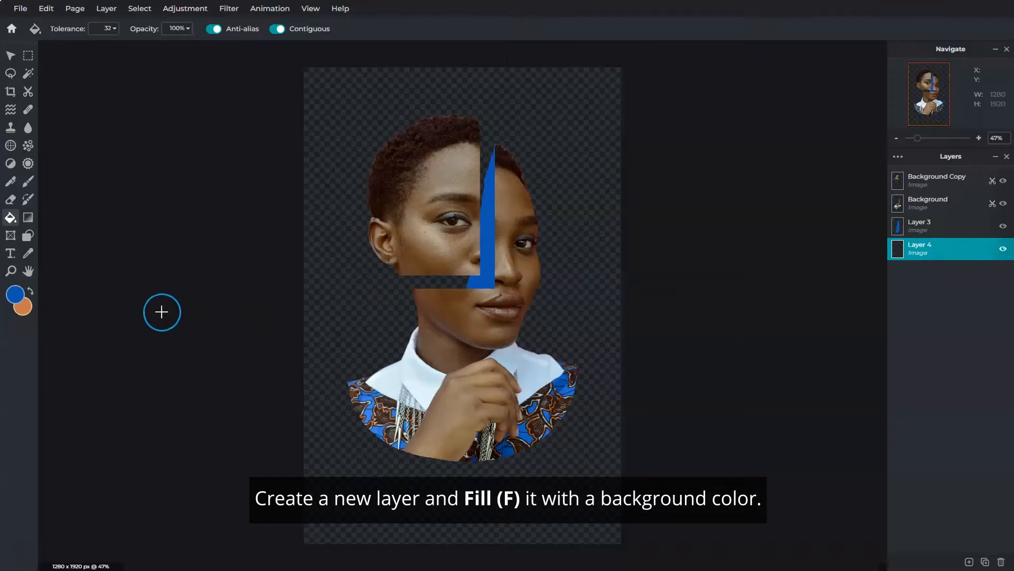
{"action": "left_click", "coordinate": [31, 291]}
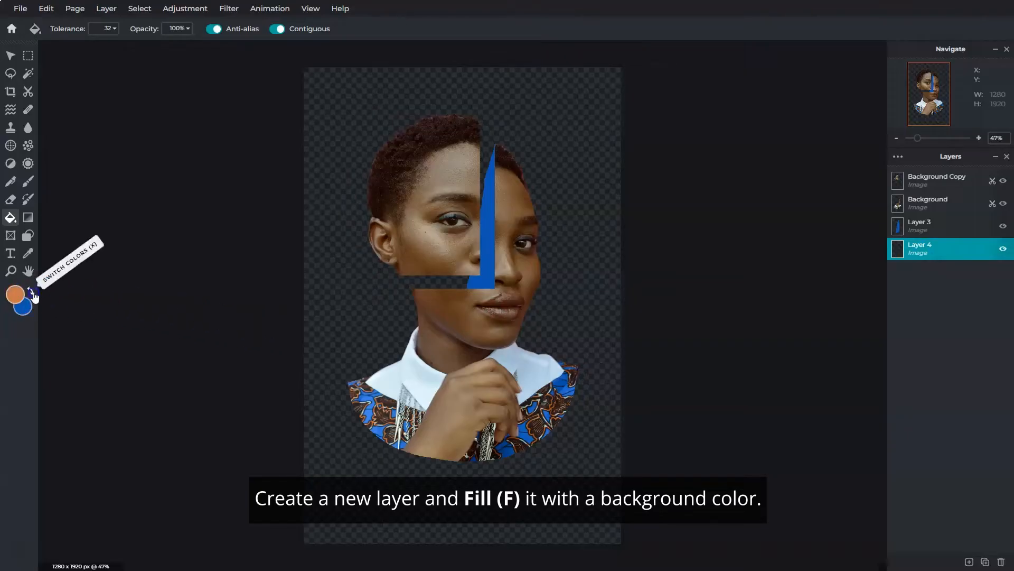
{"action": "left_click", "coordinate": [327, 294]}
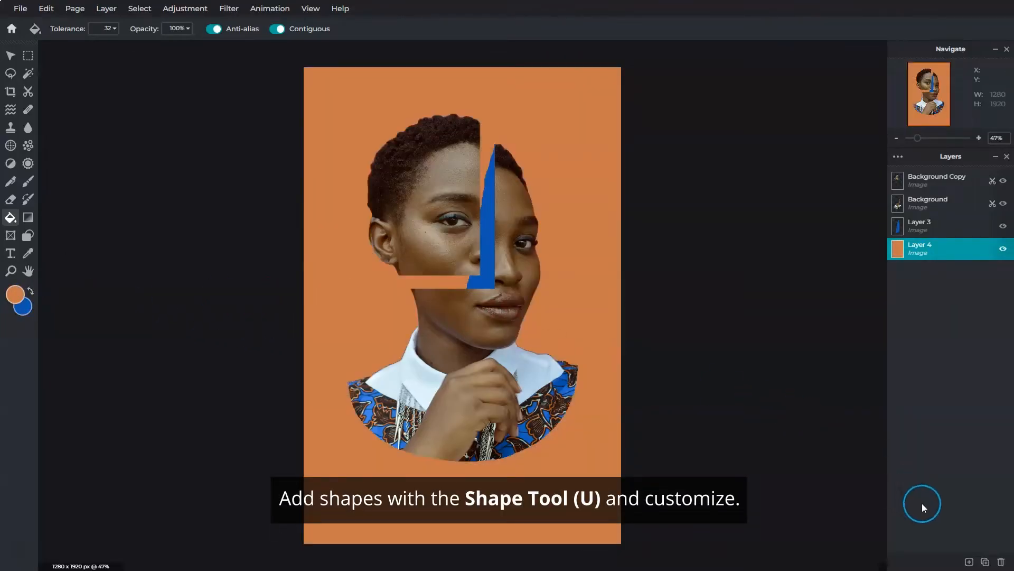
- Add an empty layer above the orange fill and draw a large yellow circle behind the portrait
{"action": "left_click", "coordinate": [969, 560]}
{"action": "left_click", "coordinate": [967, 547]}
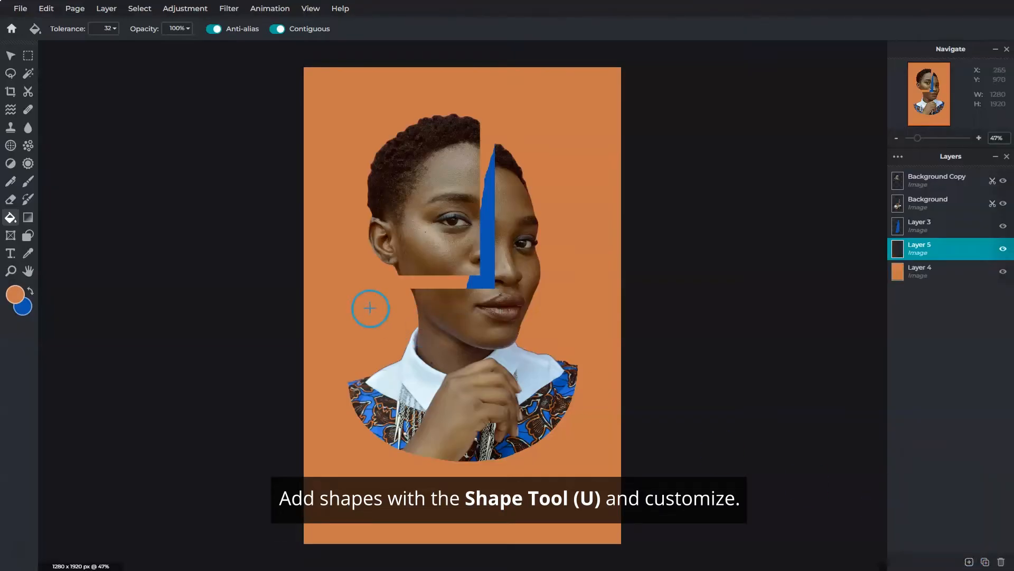
{"action": "left_click", "coordinate": [30, 238]}
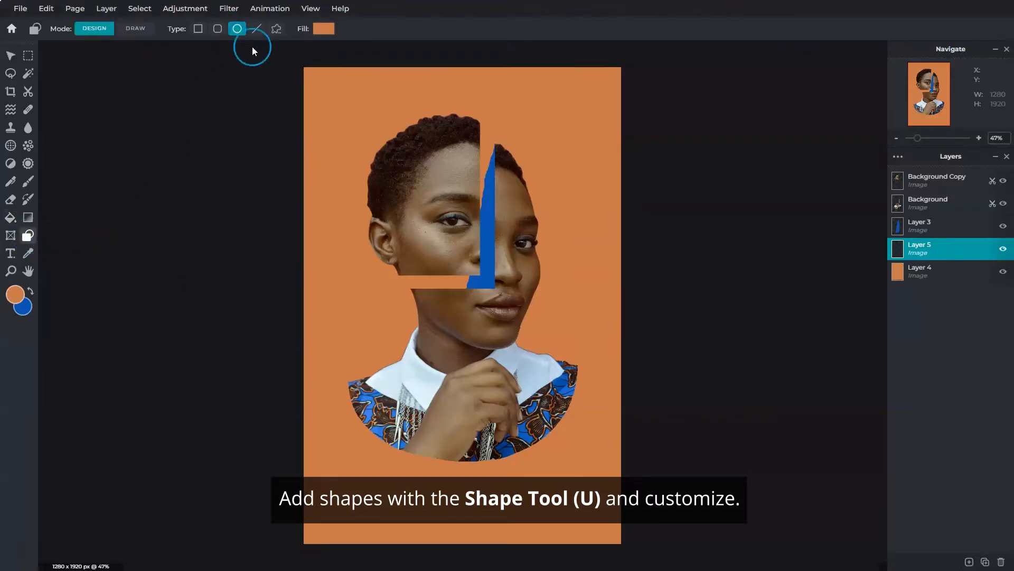
{"action": "left_click", "coordinate": [336, 30]}
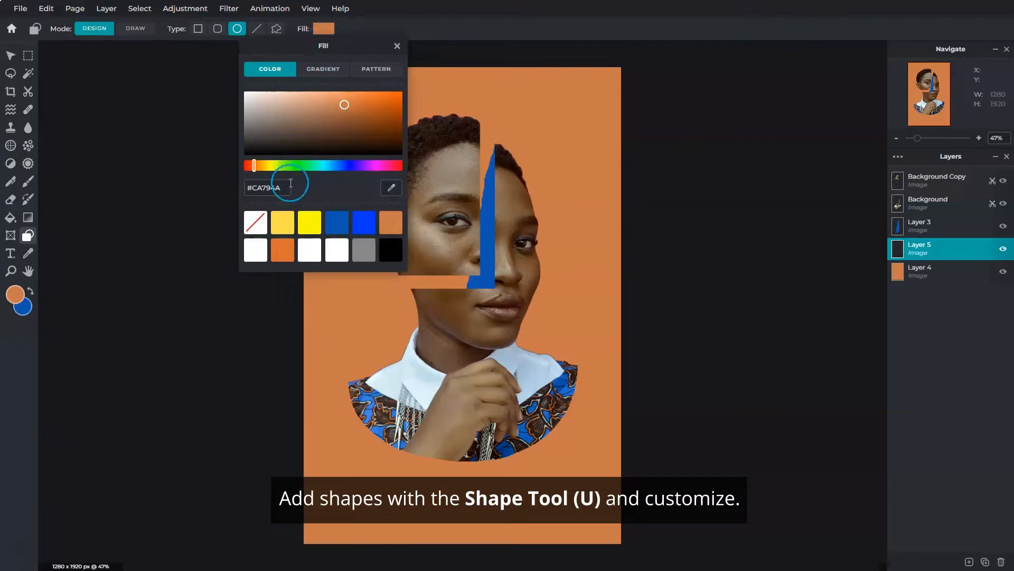
{"action": "left_click", "coordinate": [284, 231]}
{"action": "left_click", "coordinate": [239, 301]}
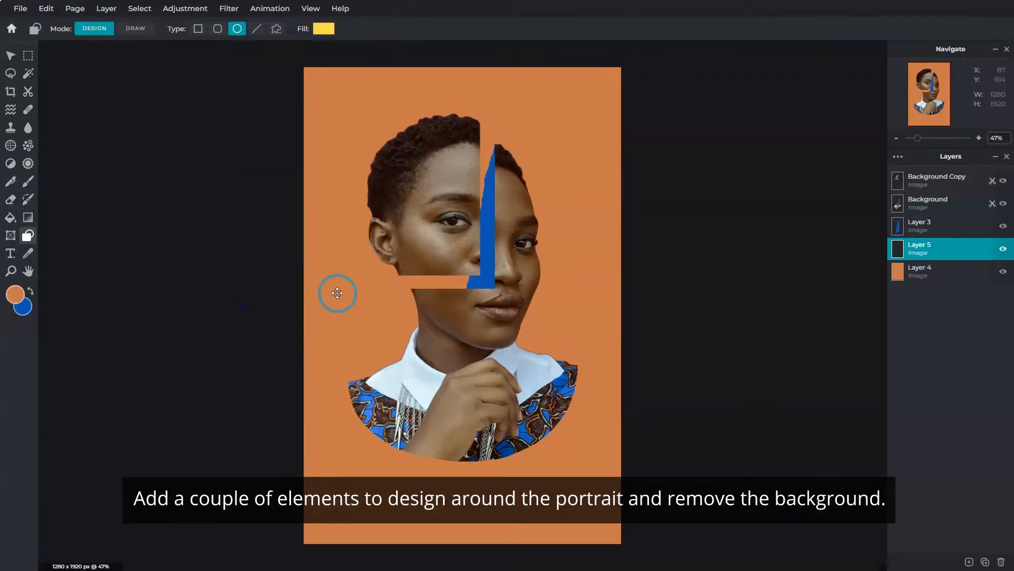
{"action": "left_click_drag", "start_coordinate": [330, 222], "coordinate": [596, 488]}
- Duplicate the yellow circle and move the copy straight up behind the head
{"action": "left_click", "coordinate": [985, 561]}
{"action": "left_click_drag", "start_coordinate": [557, 359], "coordinate": [557, 245]}
- Fill the copied upper circle with a pattern of evenly spaced white dots
{"action": "left_click", "coordinate": [304, 29]}
{"action": "left_click", "coordinate": [357, 69]}
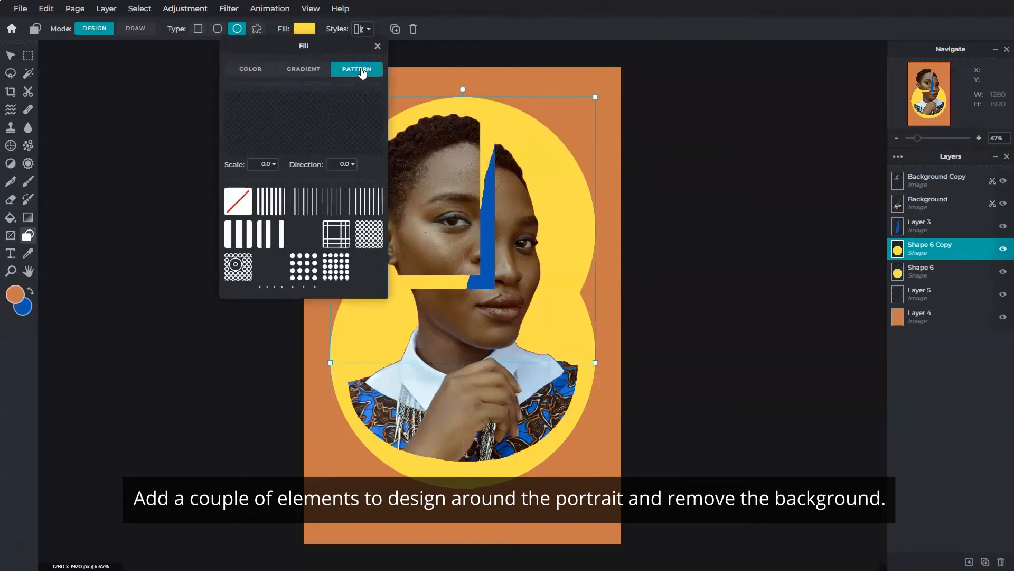
{"action": "left_click", "coordinate": [307, 266]}
{"action": "left_click", "coordinate": [378, 47]}
{"action": "left_click", "coordinate": [378, 46]}
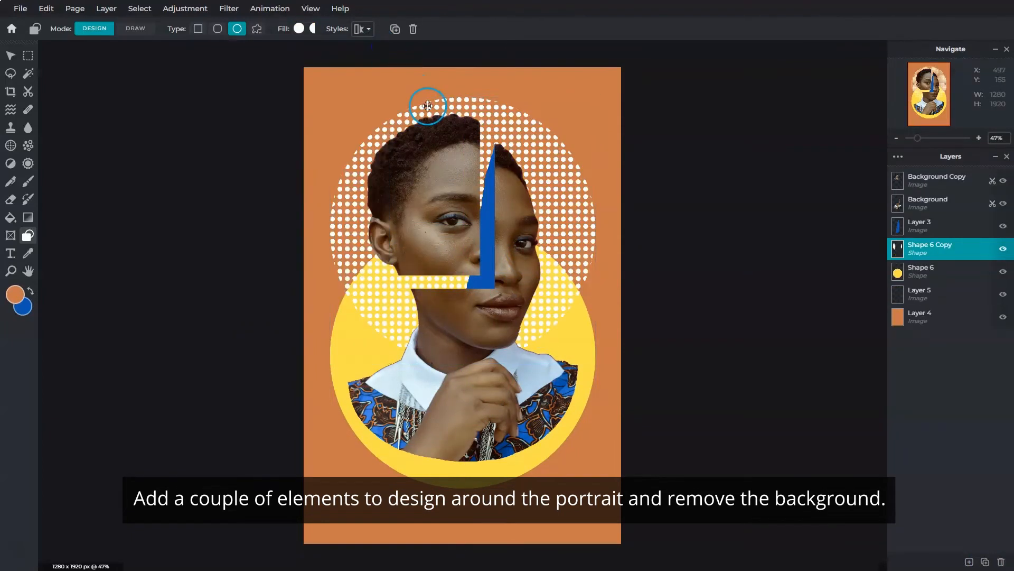
- Shift the dotted circle slightly up and right, and the yellow circle slightly down and left
{"action": "left_click_drag", "start_coordinate": [428, 106], "coordinate": [444, 101]}
{"action": "left_click", "coordinate": [930, 271]}
{"action": "left_click_drag", "start_coordinate": [512, 397], "coordinate": [500, 404]}
- Add the flower image as a new layer and remove its background with the automatic AI cutout
{"action": "left_click", "coordinate": [969, 562]}
{"action": "left_click", "coordinate": [945, 525]}
{"action": "left_click", "coordinate": [132, 106]}
{"action": "left_click", "coordinate": [916, 554]}
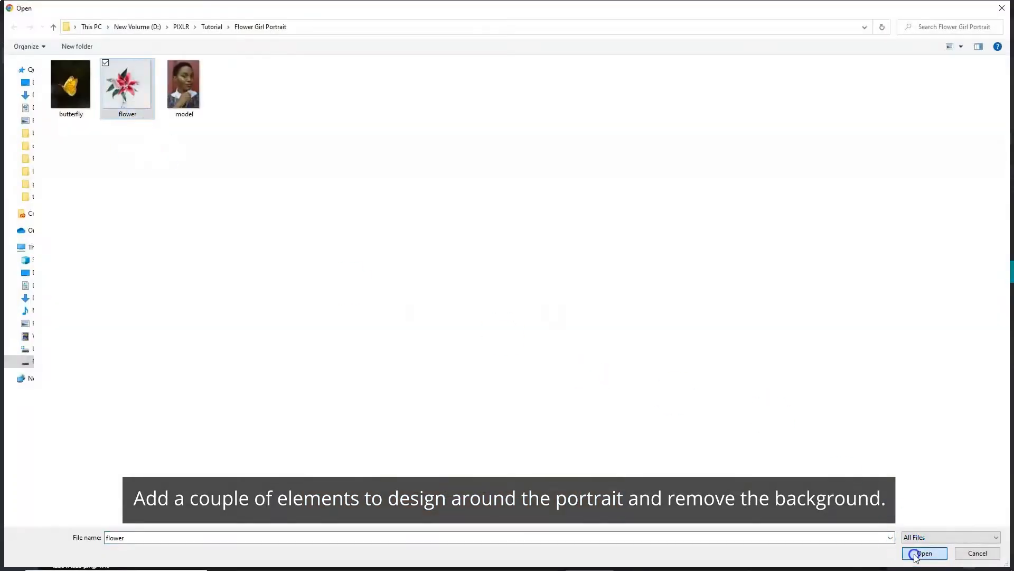
{"action": "left_click", "coordinate": [27, 93]}
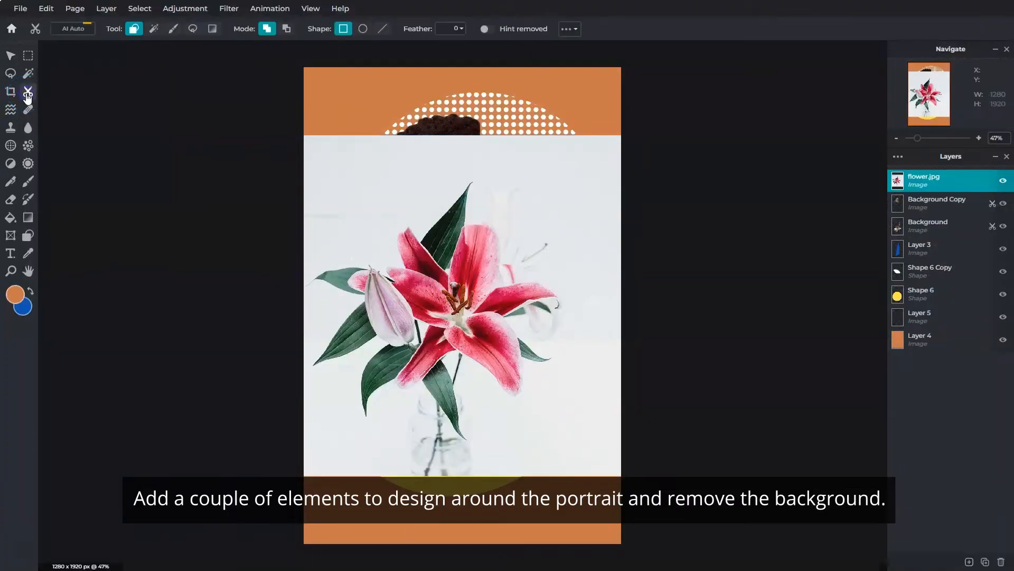
{"action": "left_click", "coordinate": [74, 29]}
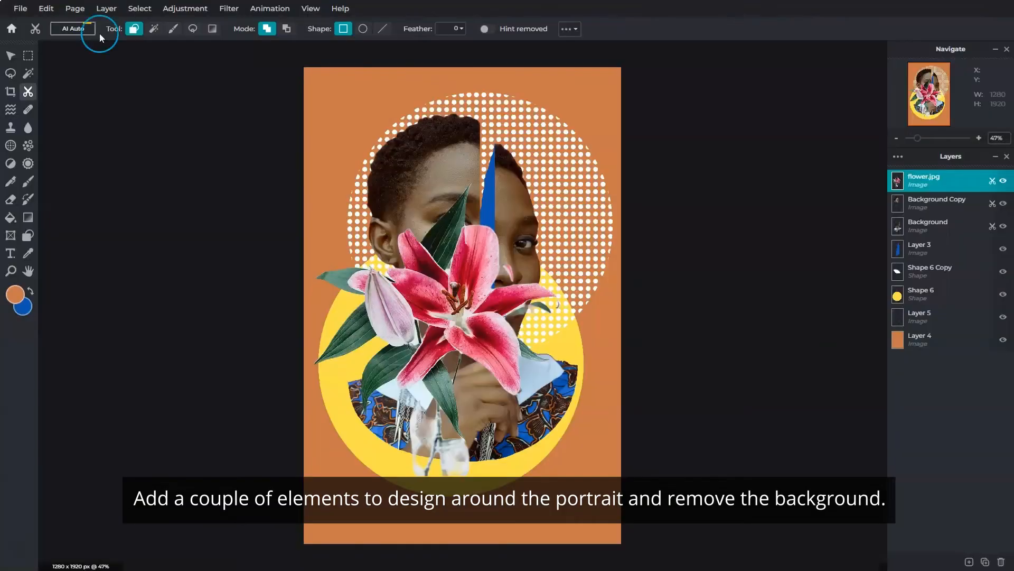
- Lasso the glass vase below the flower out of the mask and clean up around the stem and lower leaves
{"action": "left_click", "coordinate": [193, 28]}
{"action": "scroll", "coordinate": [496, 364], "scroll_direction": "up", "scroll_amount": 4}
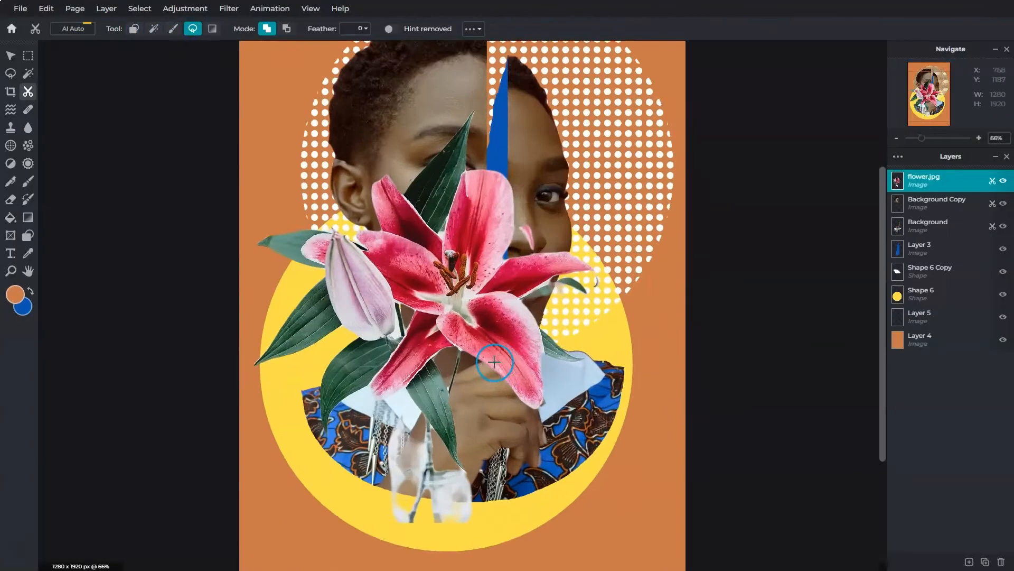
{"action": "left_click", "coordinate": [287, 29]}
{"action": "left_click_drag", "start_coordinate": [478, 476], "coordinate": [471, 365]}
{"action": "scroll", "coordinate": [469, 388], "scroll_direction": "up", "scroll_amount": 1}
{"action": "scroll", "coordinate": [352, 286], "scroll_direction": "up", "scroll_amount": 2}
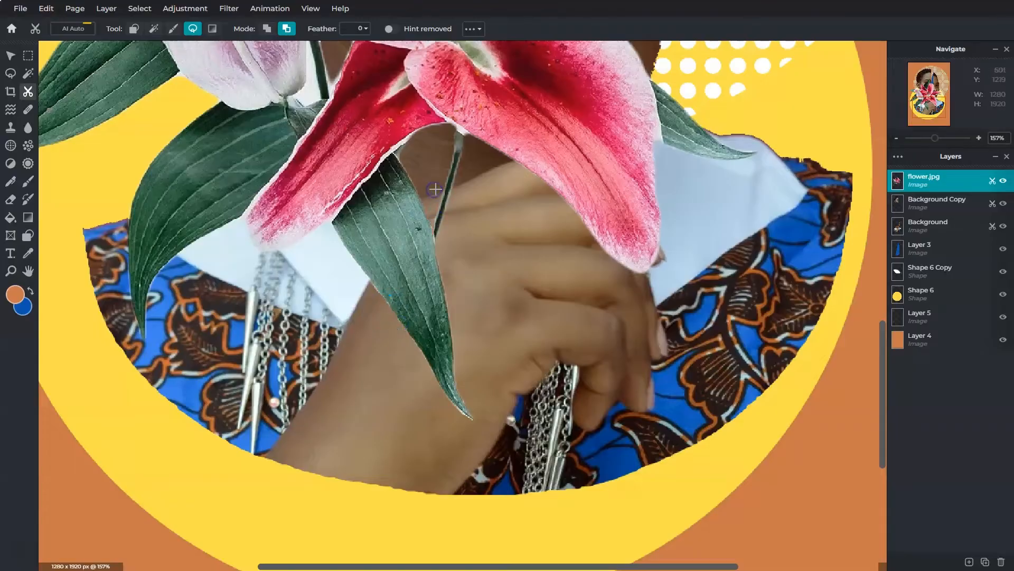
{"action": "left_click_drag", "start_coordinate": [433, 189], "coordinate": [488, 393]}
{"action": "scroll", "coordinate": [488, 394], "scroll_direction": "up", "scroll_amount": 2}
{"action": "mouse_move", "coordinate": [355, 190]}
{"action": "left_mouse_down"}
{"action": "mouse_move", "coordinate": [350, 251]}
{"action": "mouse_move", "coordinate": [367, 256]}
{"action": "mouse_move", "coordinate": [358, 191]}
{"action": "left_mouse_up"}
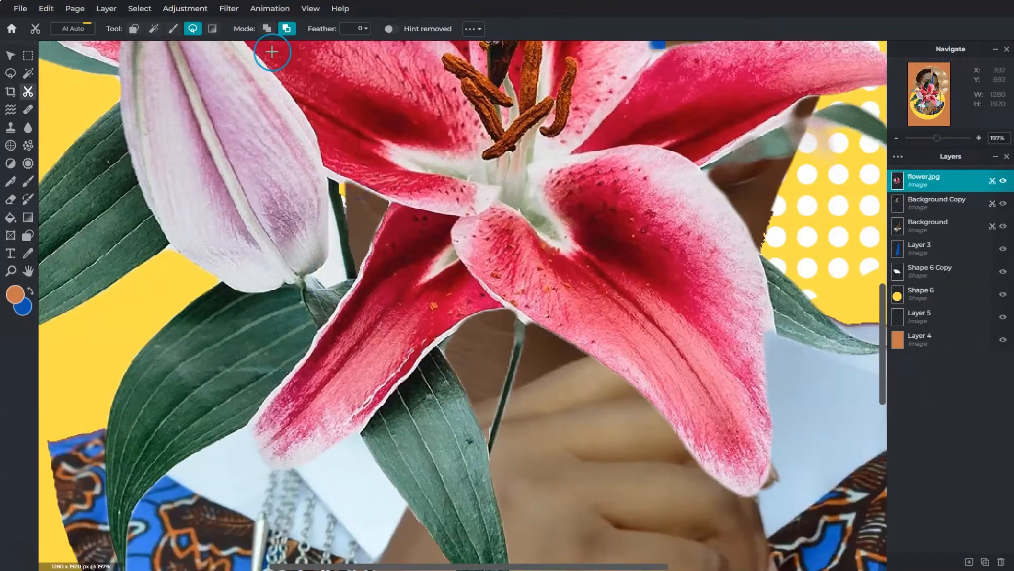
- Lasso away the stray leaf and petal remnants around the flower's right petal
{"action": "left_click", "coordinate": [153, 28]}
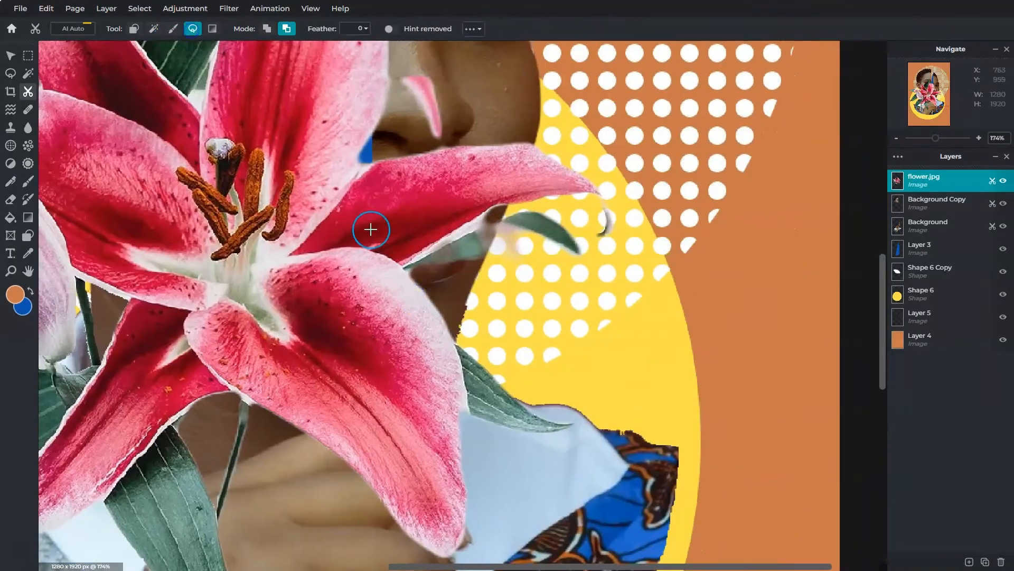
{"action": "scroll", "coordinate": [406, 270], "scroll_direction": "up", "scroll_amount": 1}
{"action": "left_click_drag", "start_coordinate": [549, 202], "coordinate": [627, 278]}
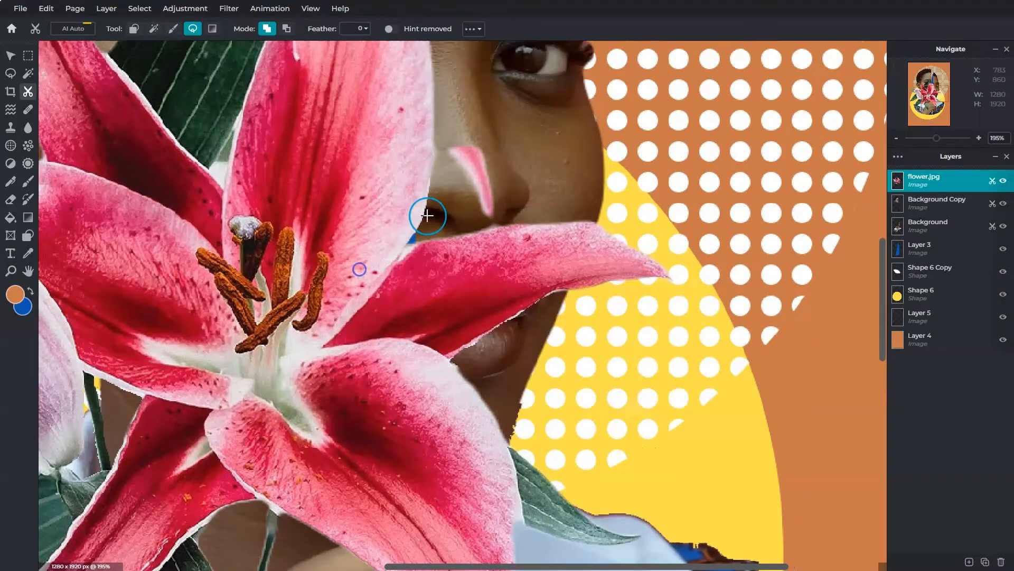
{"action": "left_click_drag", "start_coordinate": [475, 133], "coordinate": [442, 145]}
- Refine the flower mask with a size 26 Draw Mask brush, erasing residue around the right petal and restoring flower parts
{"action": "left_click", "coordinate": [173, 28]}
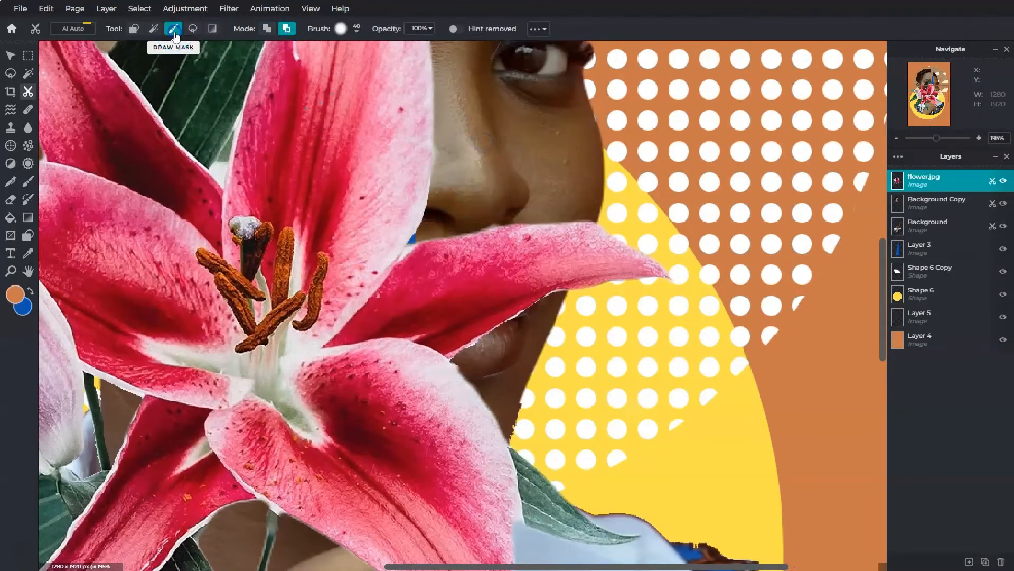
{"action": "left_click_drag", "start_coordinate": [494, 342], "coordinate": [474, 355]}
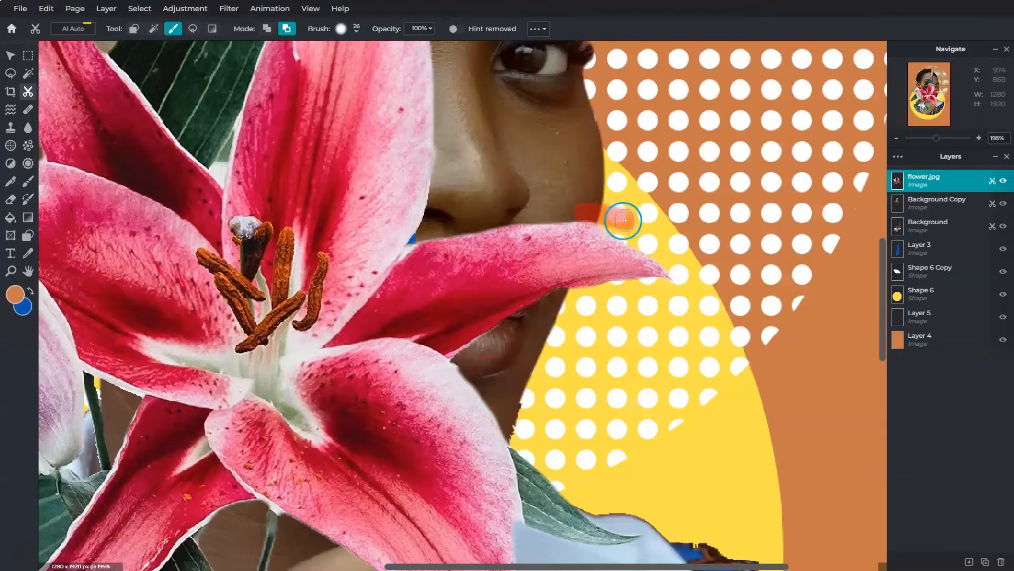
{"action": "left_click", "coordinate": [267, 29]}
{"action": "left_click", "coordinate": [295, 507]}
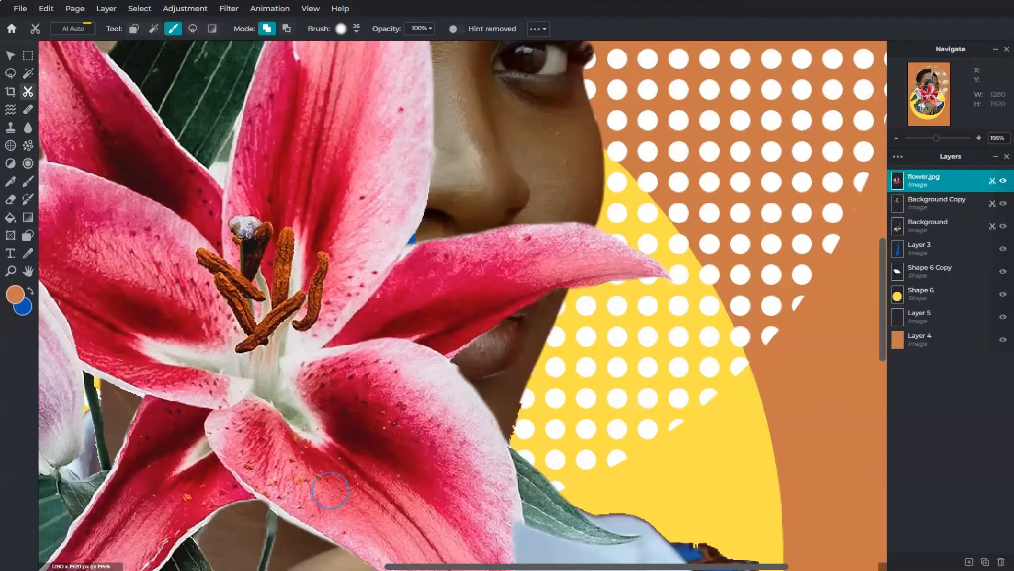
{"action": "scroll", "coordinate": [528, 383], "scroll_direction": "down", "scroll_amount": 6}
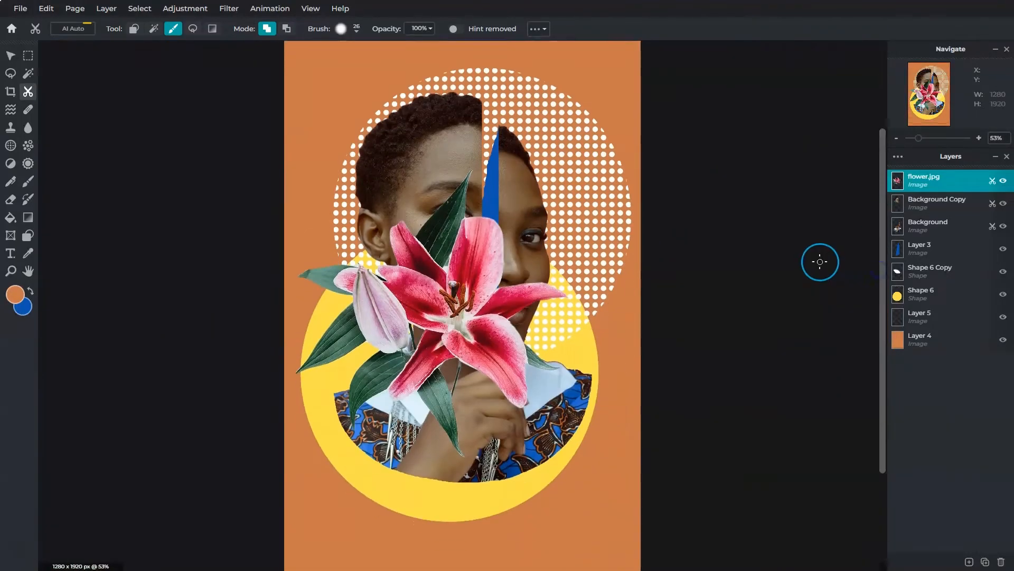
- Place the flower layer beneath the Background Copy face layer, then raise the flower and rotate it slightly clockwise
{"action": "left_click_drag", "start_coordinate": [940, 184], "coordinate": [947, 208]}
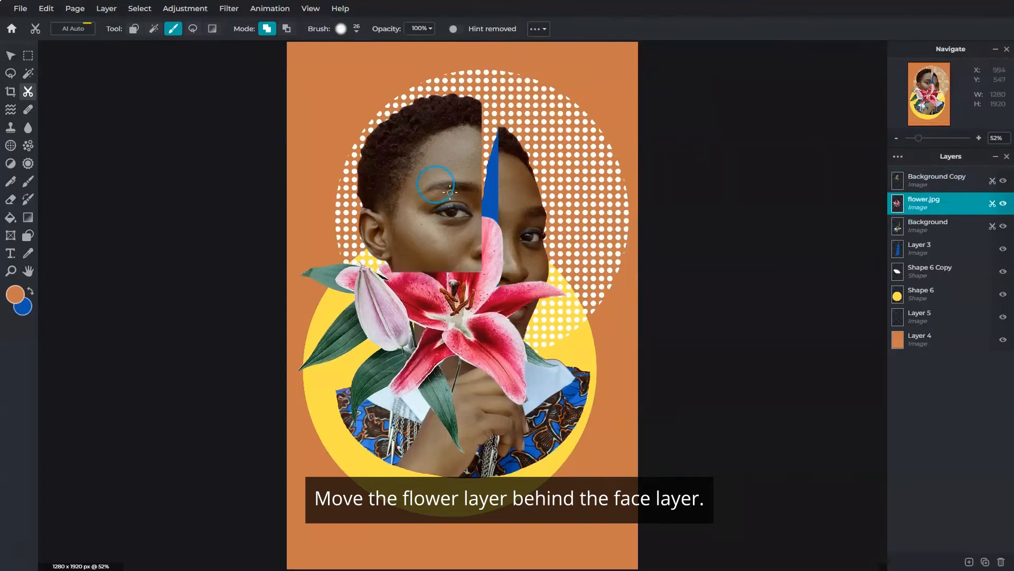
{"action": "left_click", "coordinate": [10, 56]}
{"action": "left_click_drag", "start_coordinate": [472, 279], "coordinate": [490, 237]}
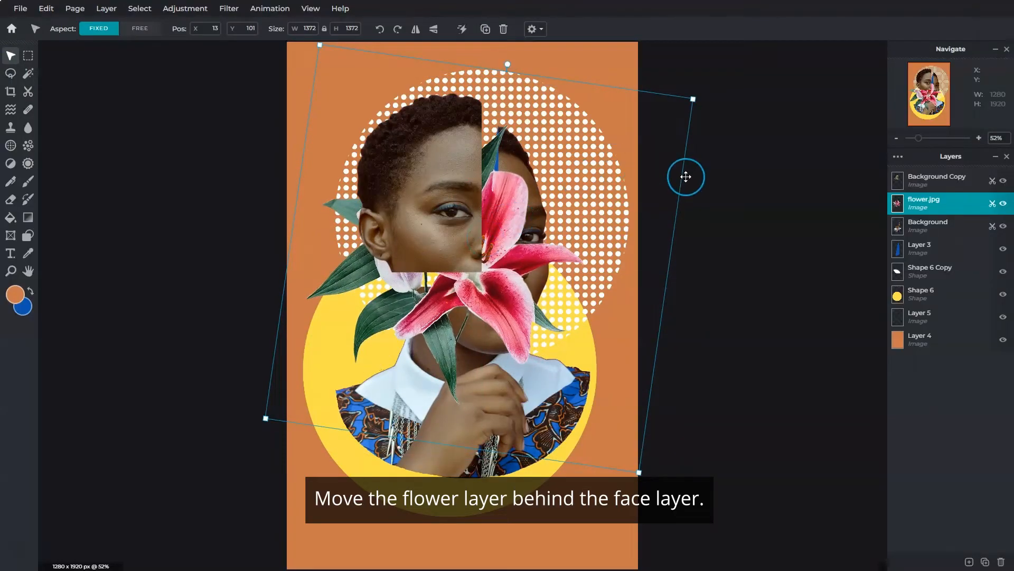
- Lower the Background Copy face layer's opacity to 75 to reveal the flower behind it
{"action": "left_click", "coordinate": [915, 184]}
{"action": "left_click", "coordinate": [915, 183]}
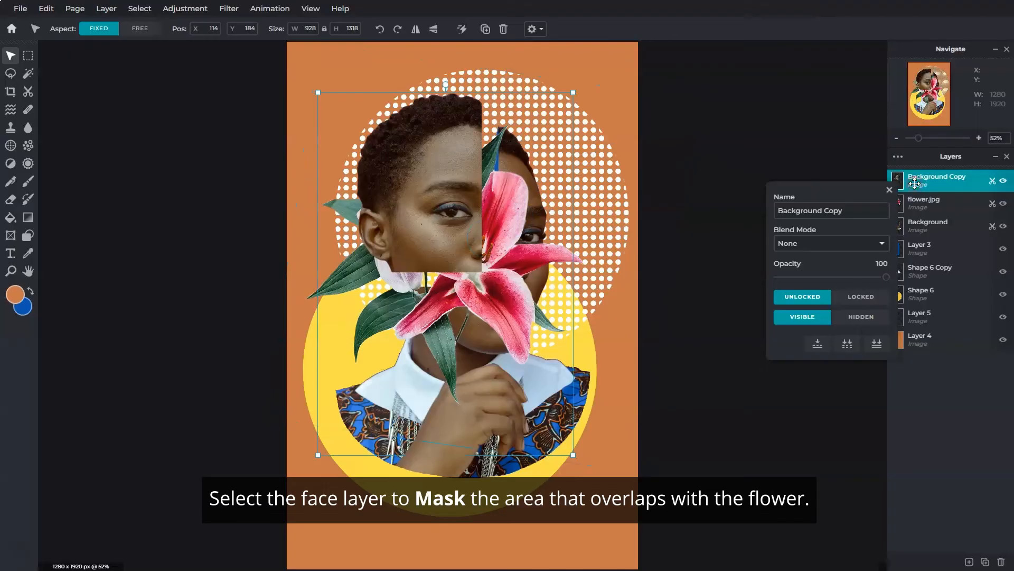
{"action": "left_click", "coordinate": [875, 276]}
{"action": "left_click_drag", "start_coordinate": [875, 282], "coordinate": [862, 282]}
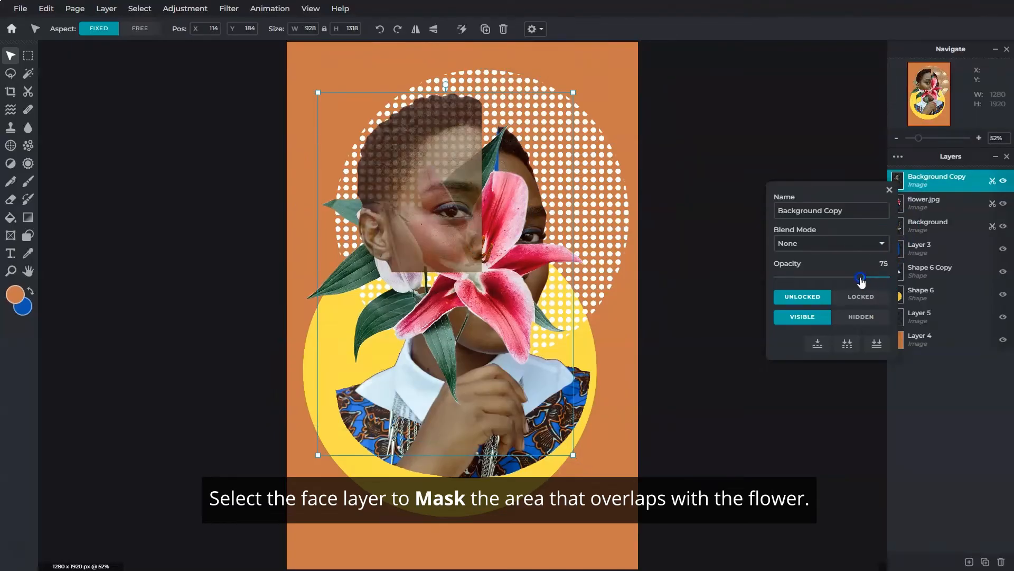
{"action": "left_click", "coordinate": [888, 188]}
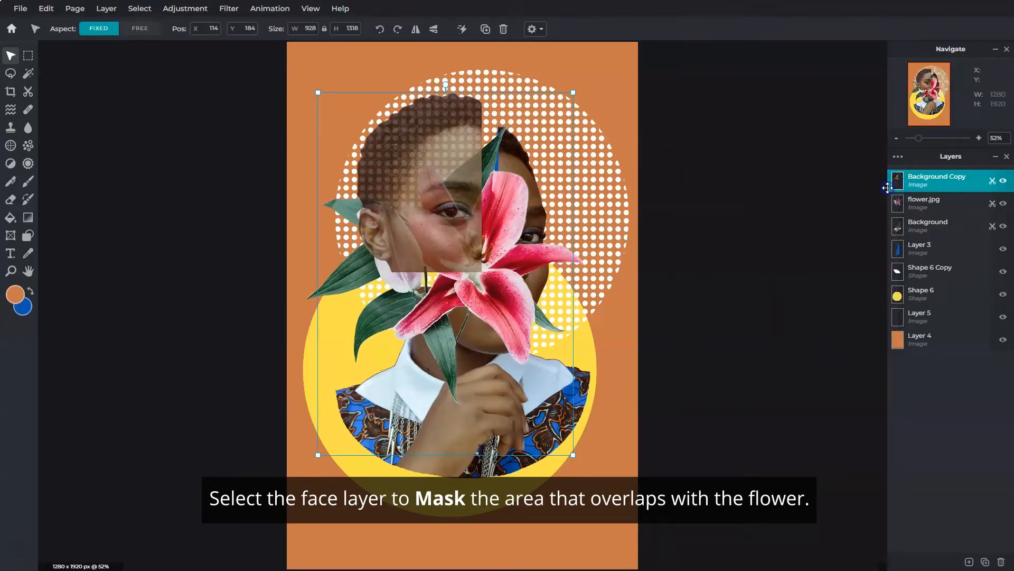
- Lasso the flower bud's shape out of the face layer's mask and restore the layer's opacity to 100
{"action": "left_click", "coordinate": [421, 263]}
{"action": "scroll", "coordinate": [420, 263], "scroll_direction": "up", "scroll_amount": 5}
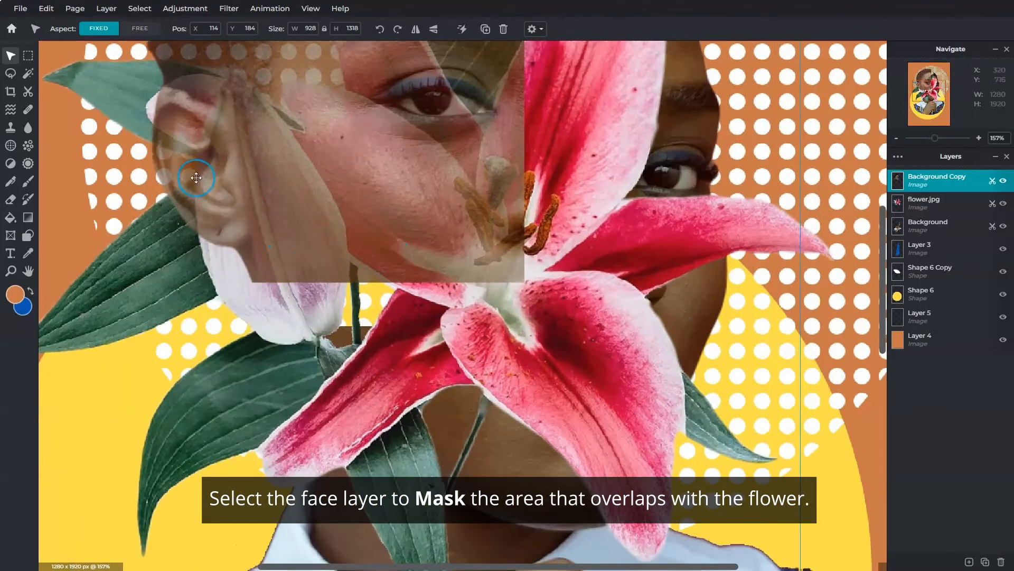
{"action": "left_click", "coordinate": [30, 94]}
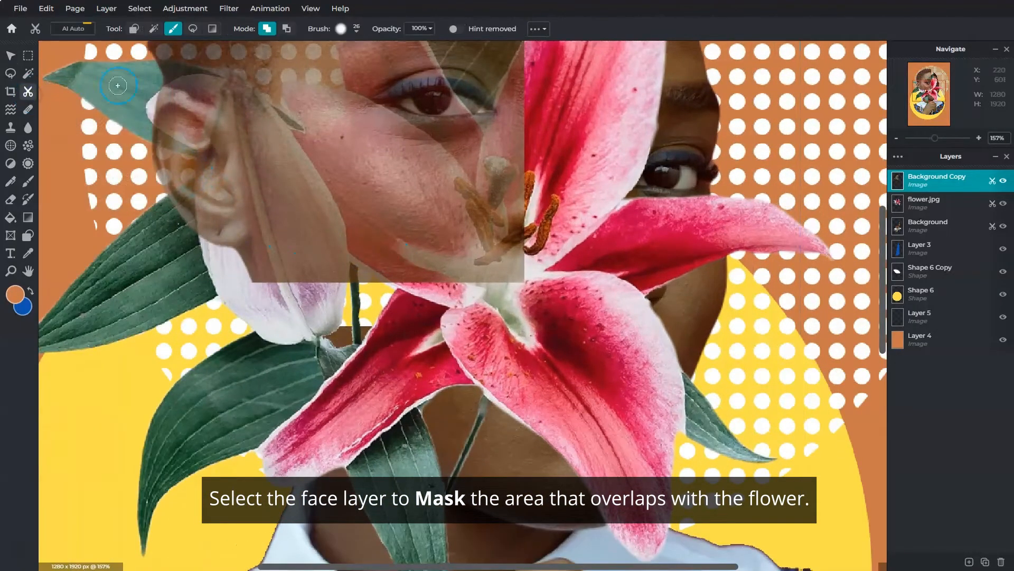
{"action": "left_click", "coordinate": [194, 31]}
{"action": "left_click", "coordinate": [286, 29]}
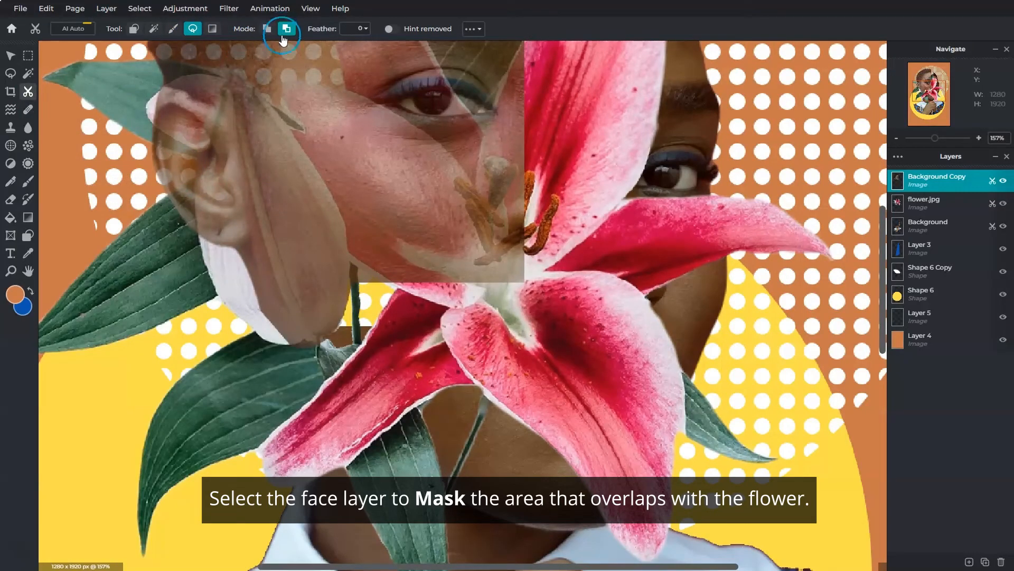
{"action": "left_click_drag", "start_coordinate": [202, 244], "coordinate": [228, 263]}
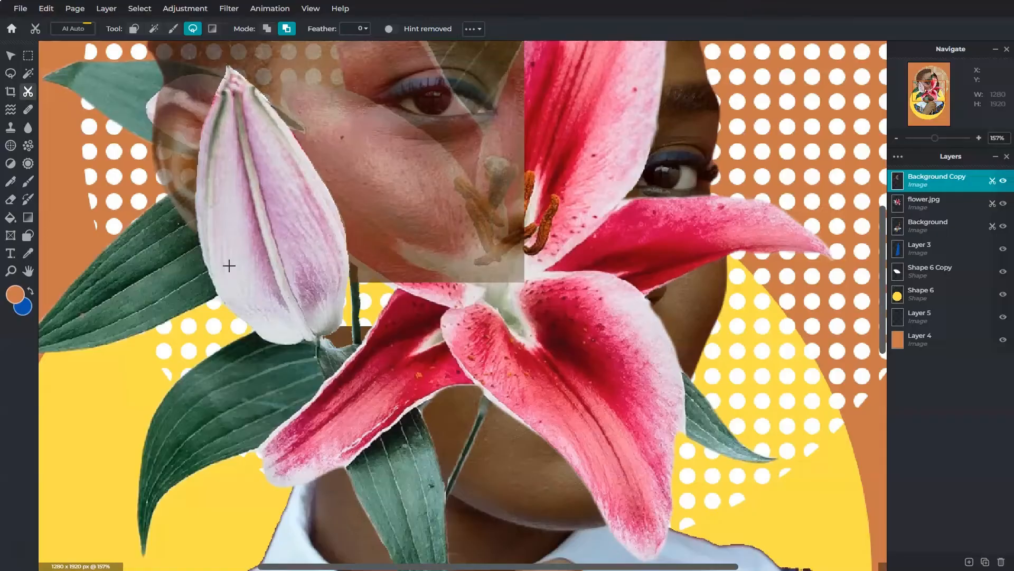
{"action": "left_click", "coordinate": [921, 184]}
{"action": "scroll", "coordinate": [779, 226], "scroll_direction": "down", "scroll_amount": 5}
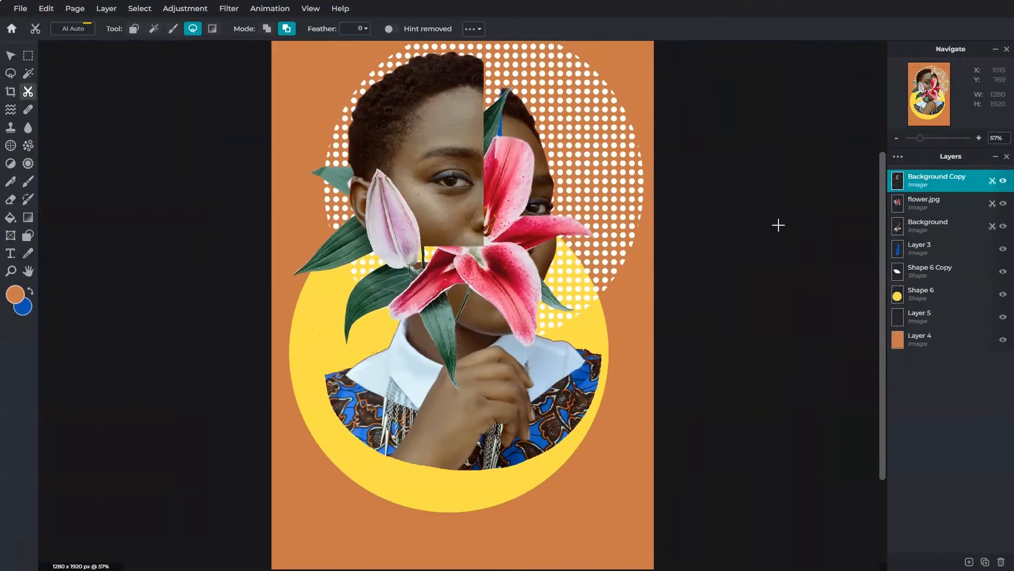
- Add the butterfly image as a new layer and remove its background with the automatic AI cutout
{"action": "left_click", "coordinate": [964, 560]}
{"action": "left_click", "coordinate": [963, 525]}
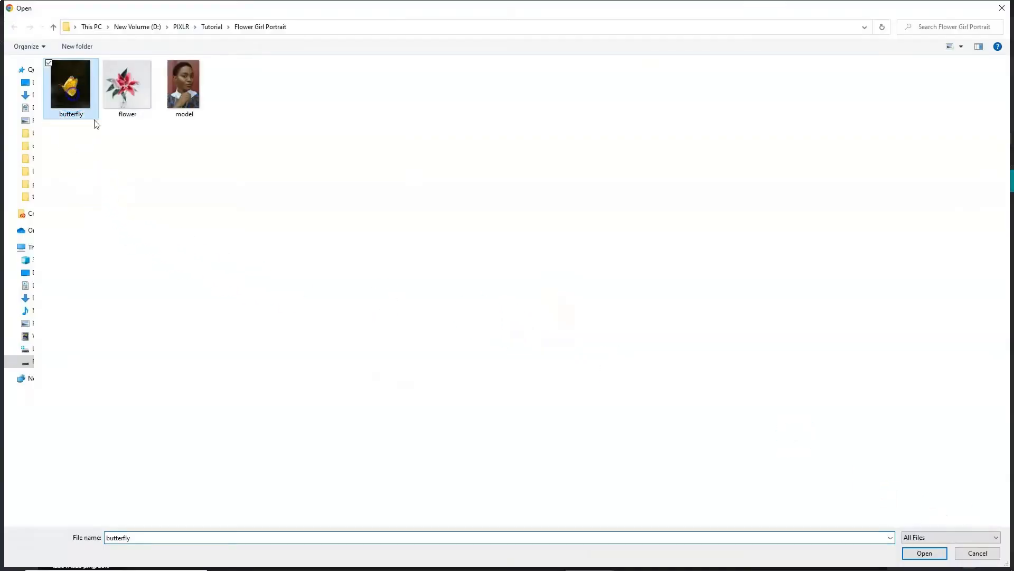
{"action": "left_click", "coordinate": [924, 553]}
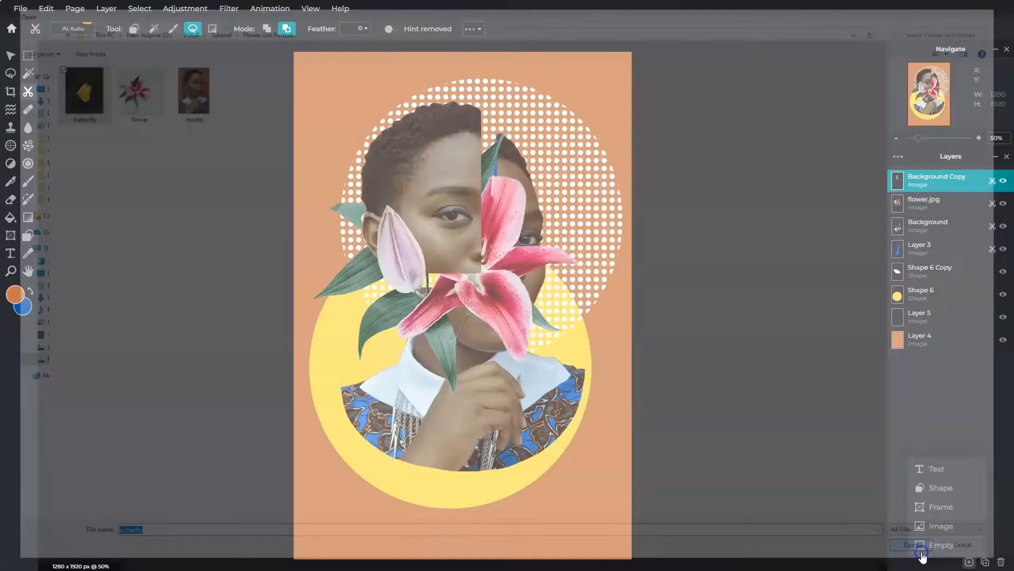
{"action": "left_click", "coordinate": [28, 91]}
{"action": "left_click", "coordinate": [73, 30]}
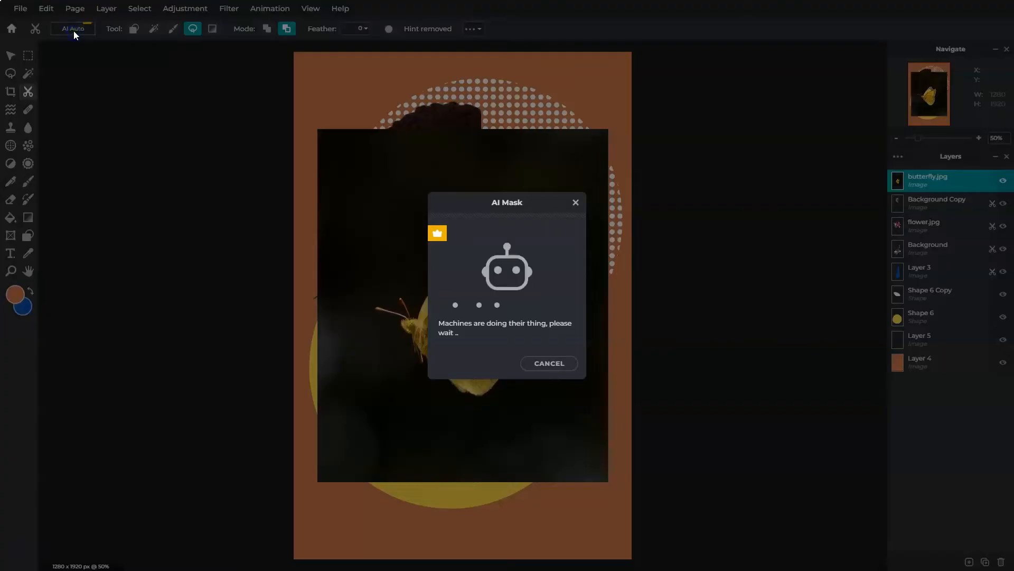
- Shrink the butterfly layer to 586 × 711, tilt it, and place it over the dotted circle's upper-right area
{"action": "left_click", "coordinate": [10, 55]}
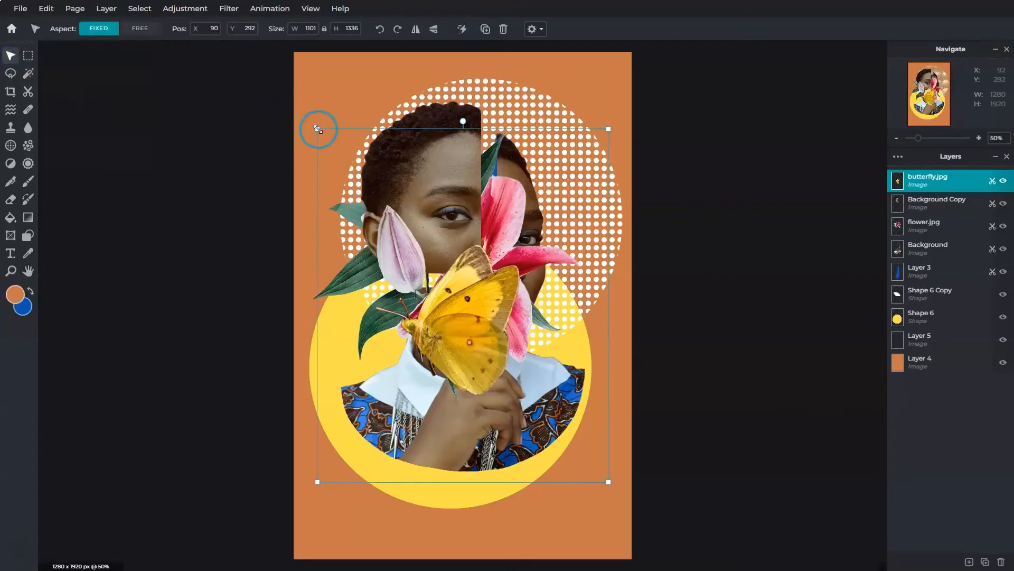
{"action": "left_click_drag", "start_coordinate": [318, 130], "coordinate": [439, 276]}
{"action": "left_click_drag", "start_coordinate": [524, 268], "coordinate": [490, 273]}
{"action": "left_click_drag", "start_coordinate": [529, 383], "coordinate": [574, 144]}
{"action": "left_click_drag", "start_coordinate": [518, 264], "coordinate": [527, 240]}
{"action": "left_click_drag", "start_coordinate": [579, 154], "coordinate": [567, 149]}
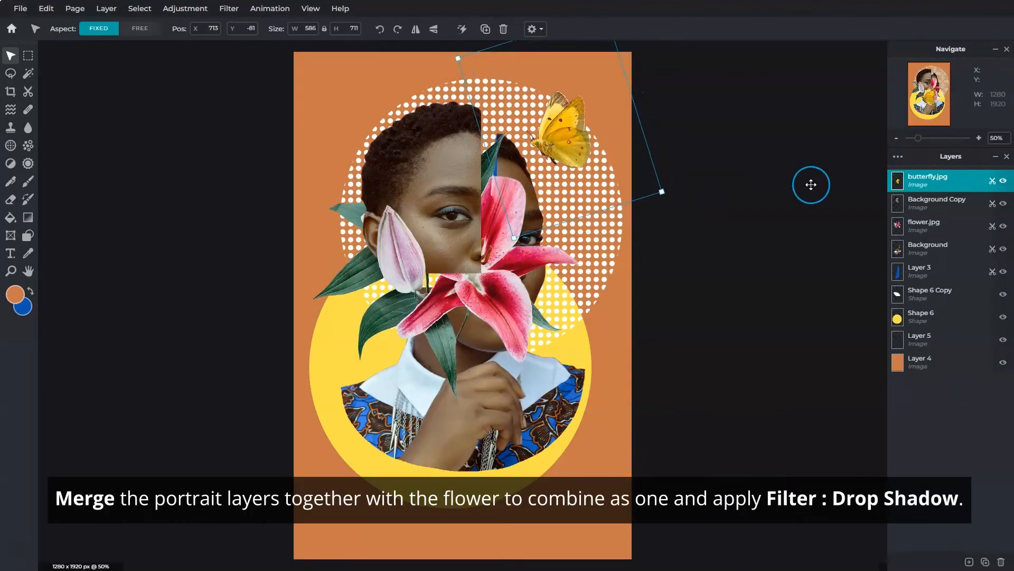
- Merge the Background Copy face layer down through the flower, Background and Layer 3 layers into one portrait layer
{"action": "left_click", "coordinate": [916, 208]}
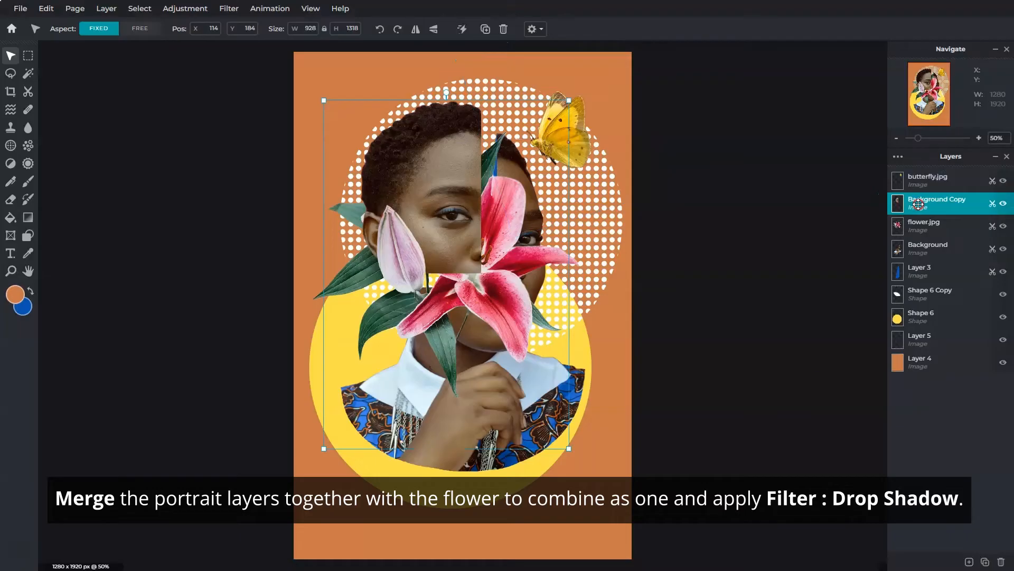
{"action": "left_click", "coordinate": [918, 204]}
{"action": "left_click", "coordinate": [852, 332]}
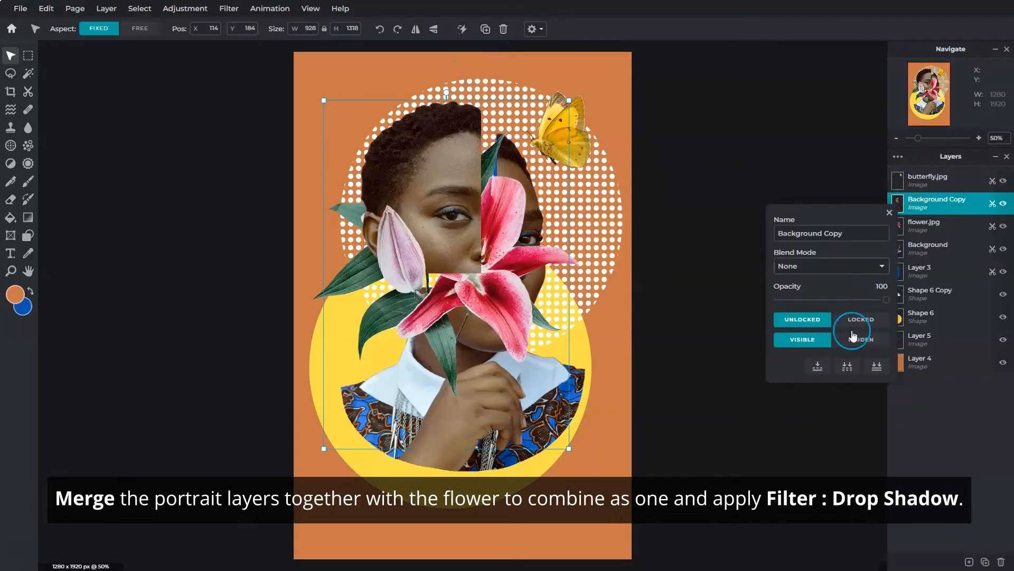
{"action": "left_click", "coordinate": [825, 373]}
{"action": "left_click", "coordinate": [929, 202]}
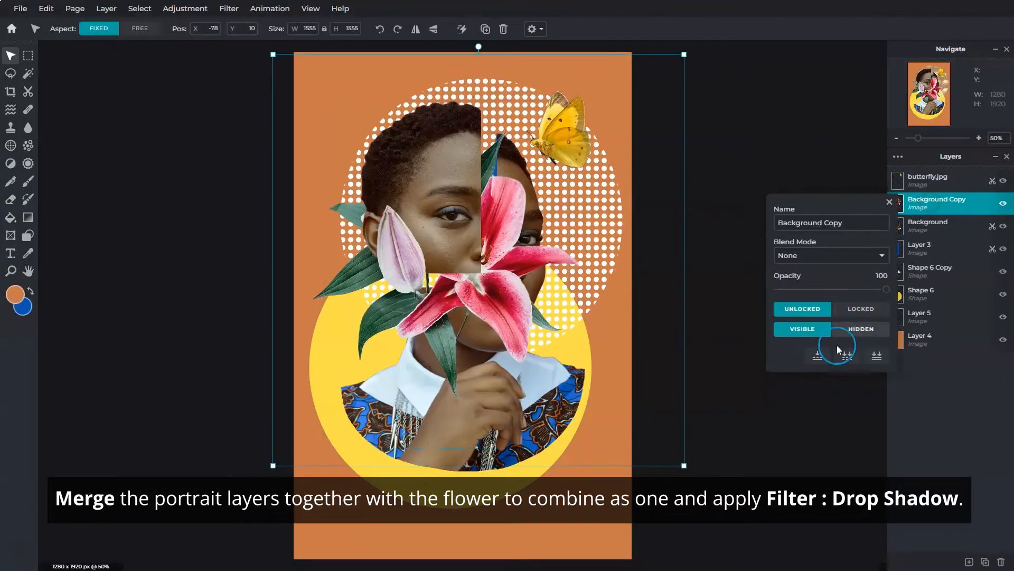
{"action": "left_click", "coordinate": [819, 355]}
{"action": "left_click", "coordinate": [920, 202]}
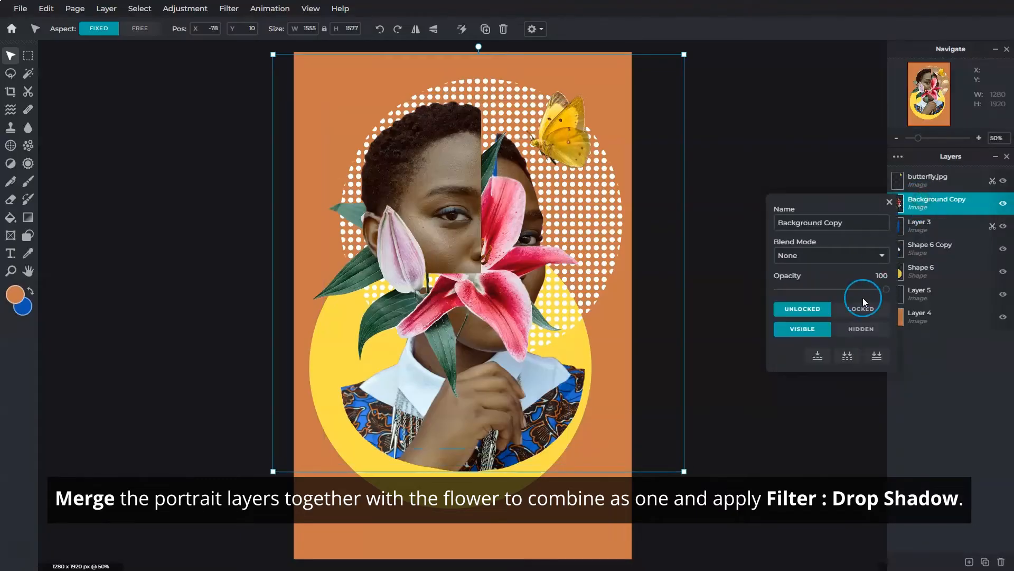
{"action": "left_click", "coordinate": [817, 355]}
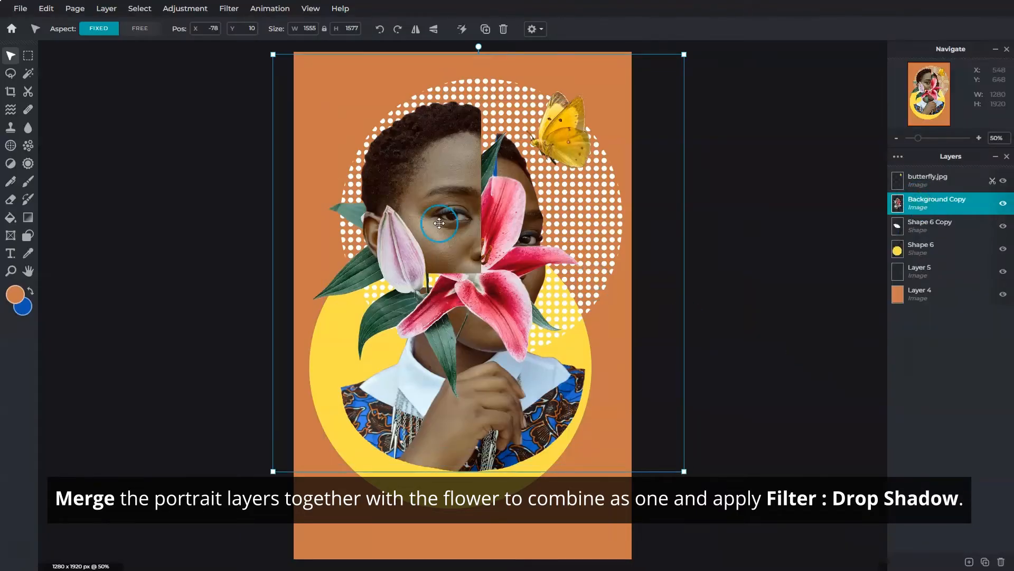
- Apply a black drop shadow to the merged portrait layer with 59% opacity, 29 px blur and a -32 px horizontal offset
{"action": "left_click", "coordinate": [230, 8]}
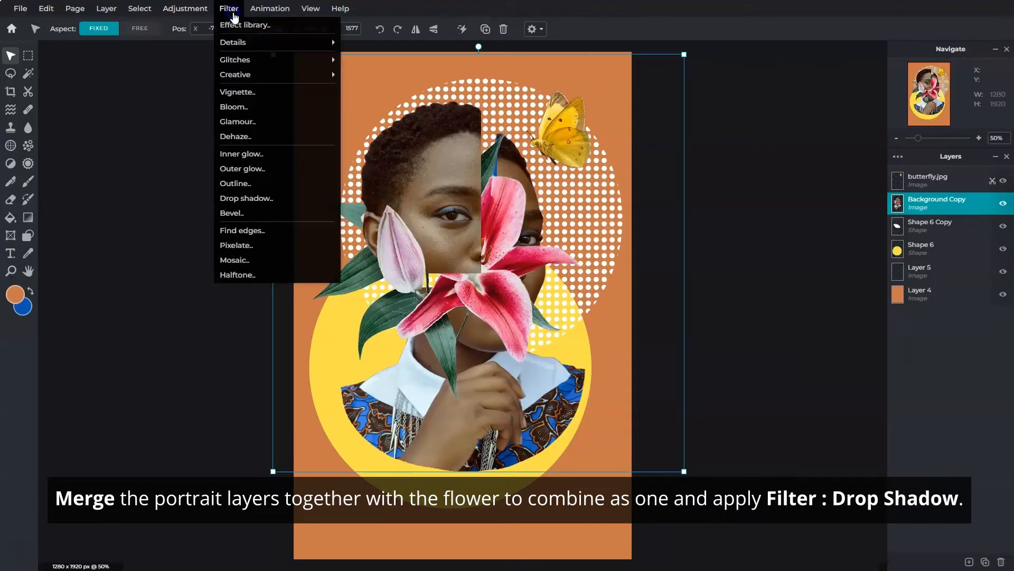
{"action": "left_click", "coordinate": [264, 198]}
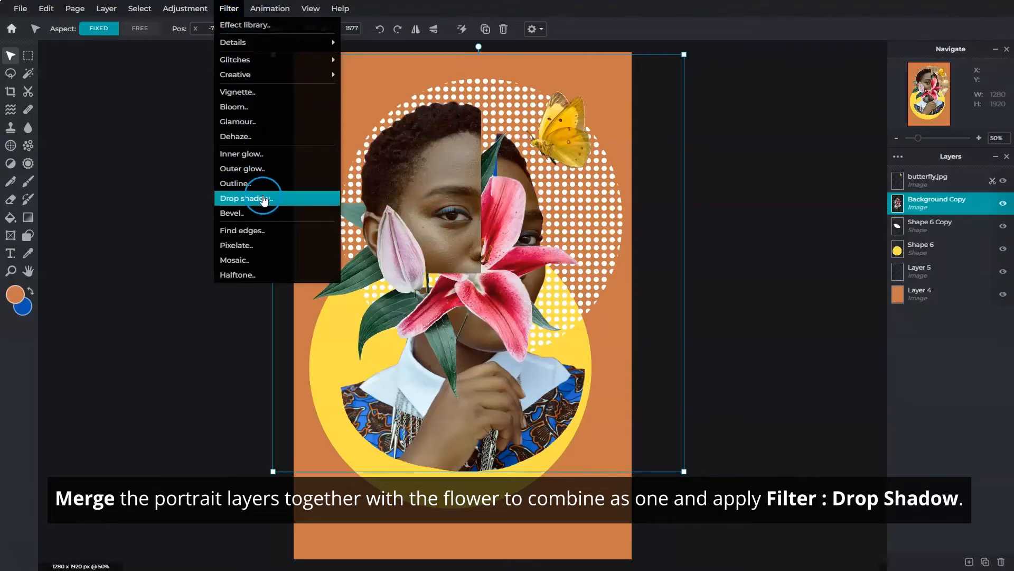
{"action": "left_click_drag", "start_coordinate": [500, 183], "coordinate": [678, 168]}
{"action": "left_click", "coordinate": [683, 234]}
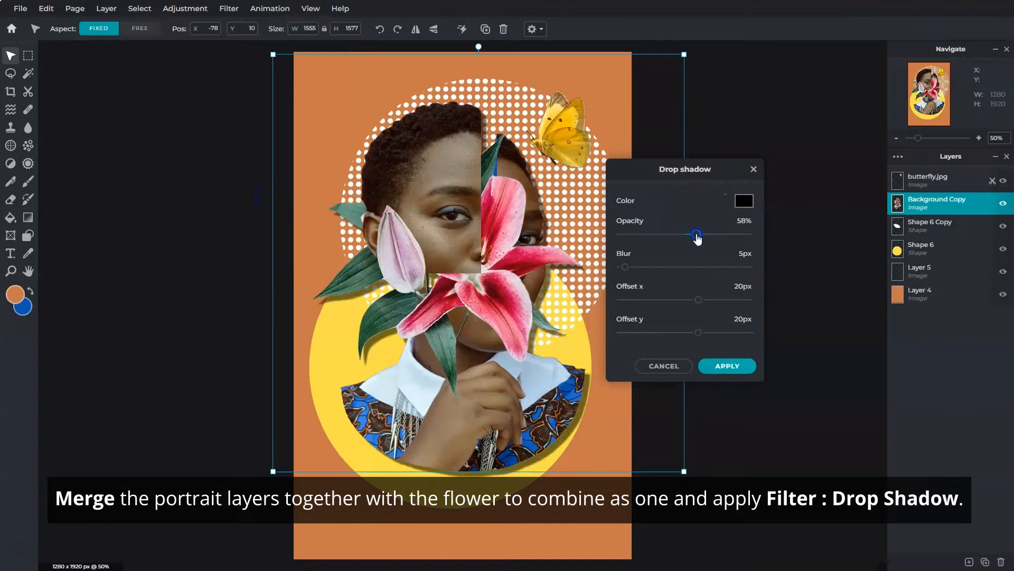
{"action": "left_click_drag", "start_coordinate": [625, 267], "coordinate": [646, 269]}
{"action": "left_click_drag", "start_coordinate": [696, 304], "coordinate": [666, 309]}
{"action": "left_click", "coordinate": [699, 332]}
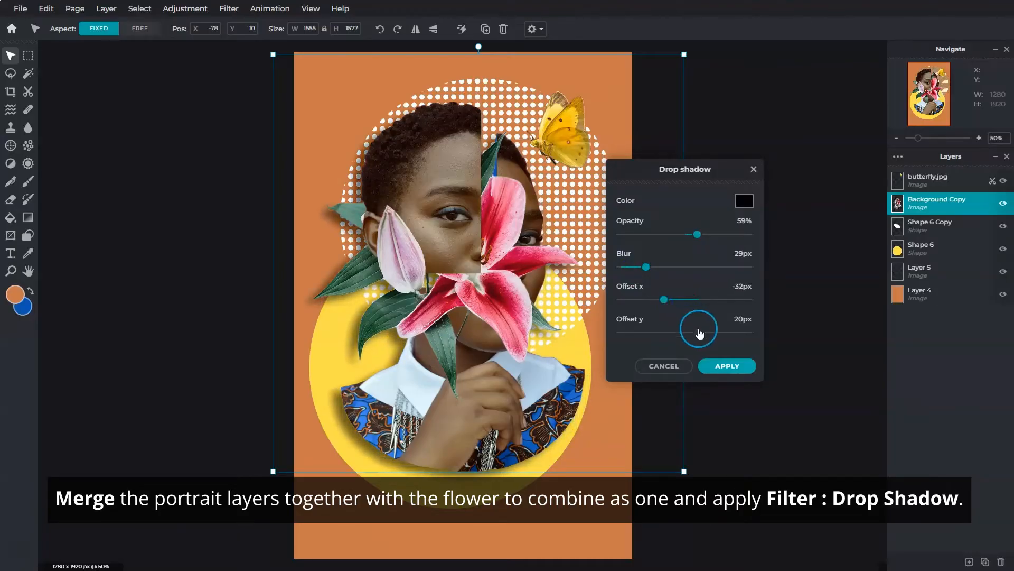
{"action": "left_click", "coordinate": [721, 366]}
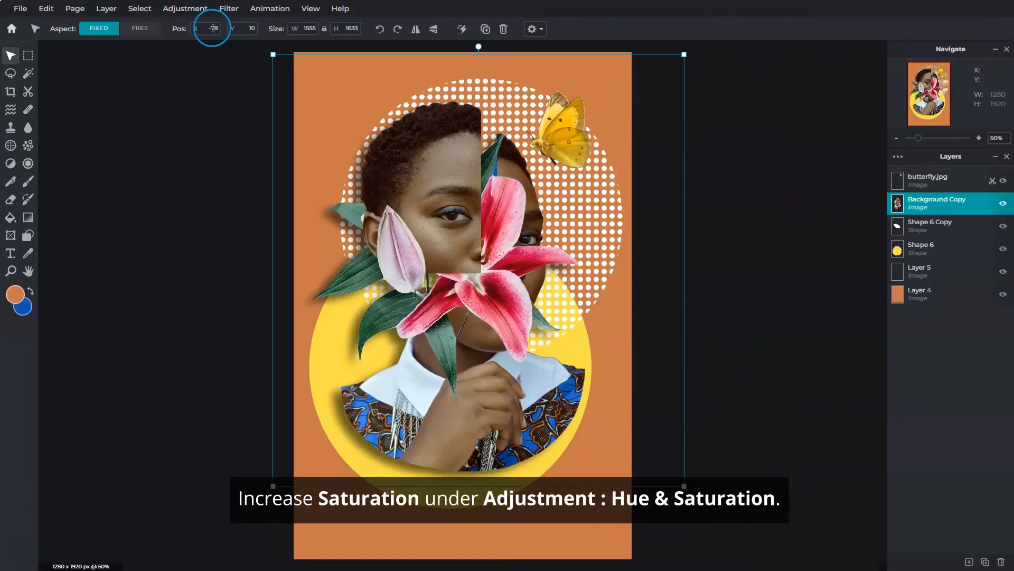
- Increase the merged portrait layer's saturation slightly with the Hue and saturation adjustment
{"action": "left_click", "coordinate": [193, 9]}
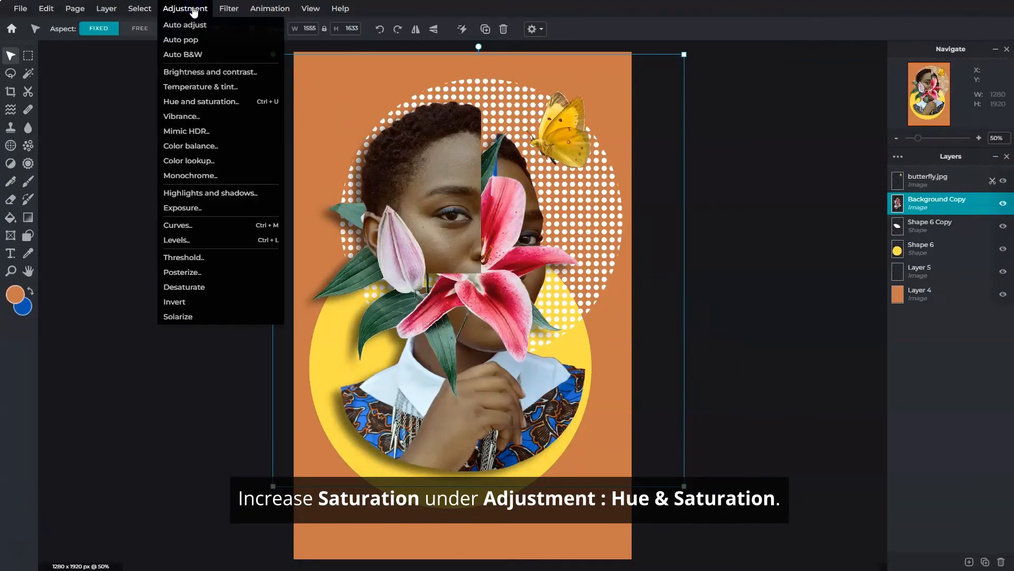
{"action": "left_click", "coordinate": [224, 100]}
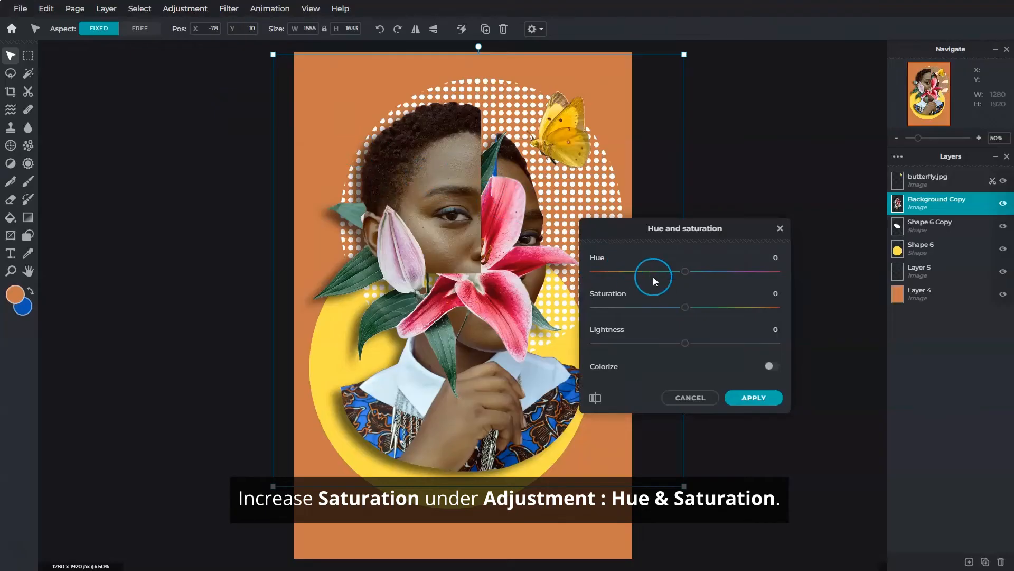
{"action": "left_click_drag", "start_coordinate": [684, 308], "coordinate": [686, 310]}
{"action": "left_click", "coordinate": [761, 395]}
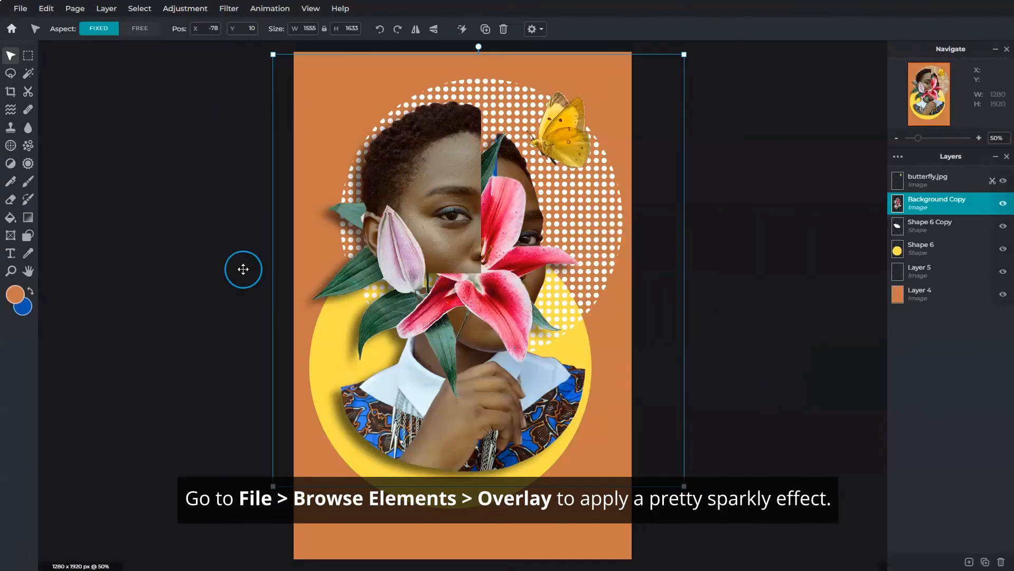
- Add the dark starry overlay from the Acquest collection above the portrait and desaturate it with Auto B&W
{"action": "left_click", "coordinate": [20, 10]}
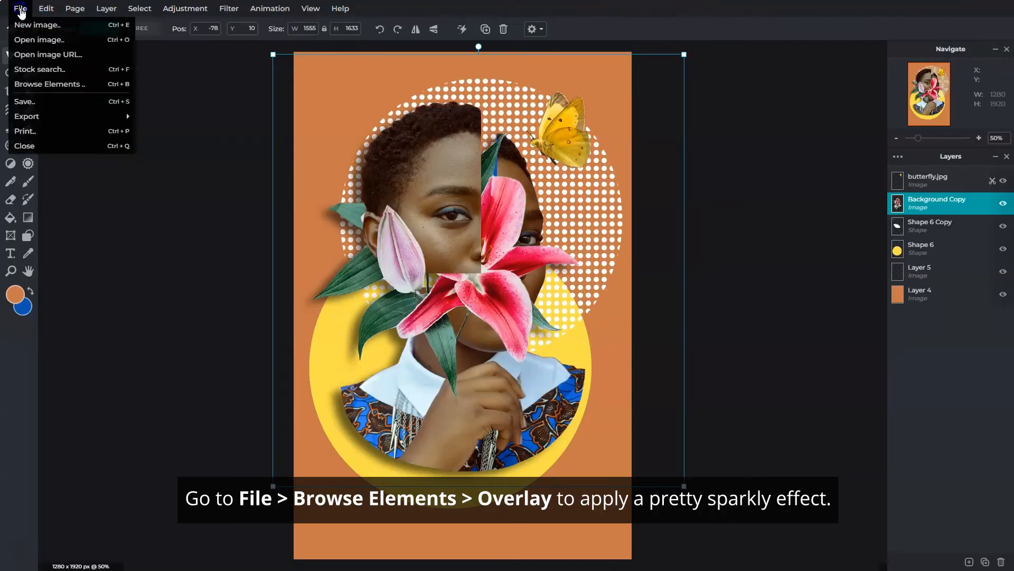
{"action": "left_click", "coordinate": [29, 84]}
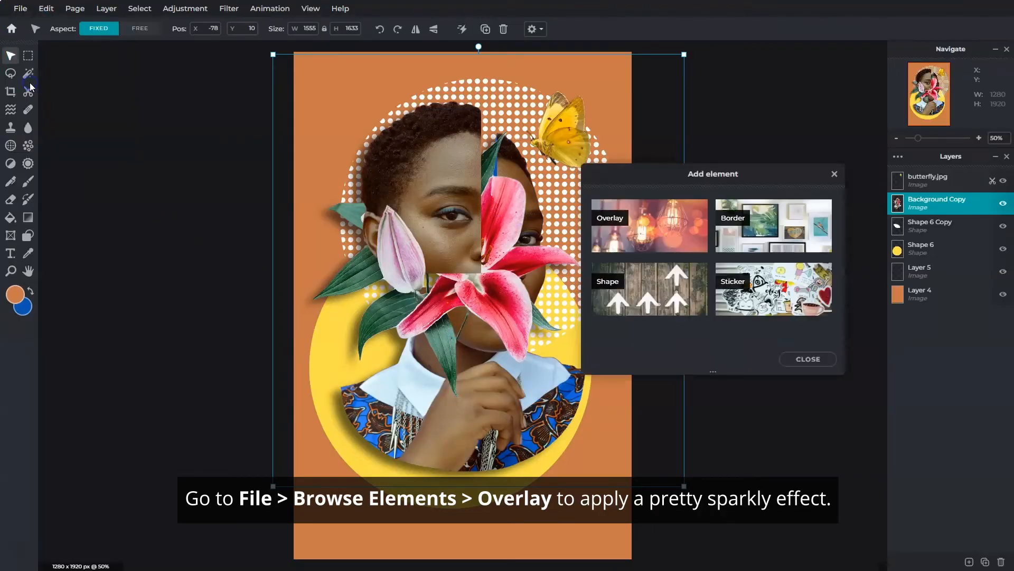
{"action": "left_click", "coordinate": [658, 246]}
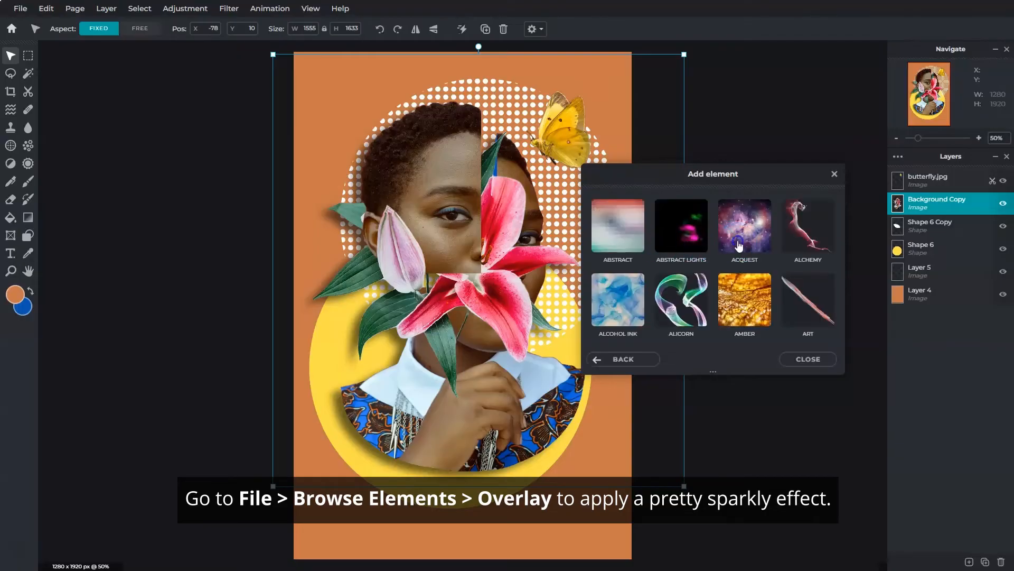
{"action": "left_click", "coordinate": [739, 244]}
{"action": "scroll", "coordinate": [701, 284], "scroll_direction": "down", "scroll_amount": 2}
{"action": "left_click", "coordinate": [680, 256]}
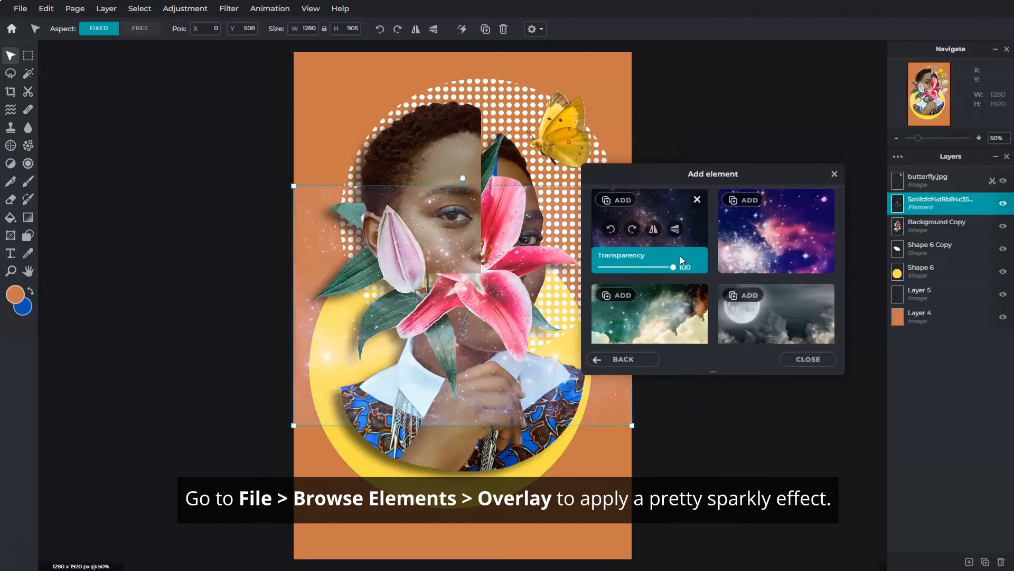
{"action": "left_click", "coordinate": [808, 358]}
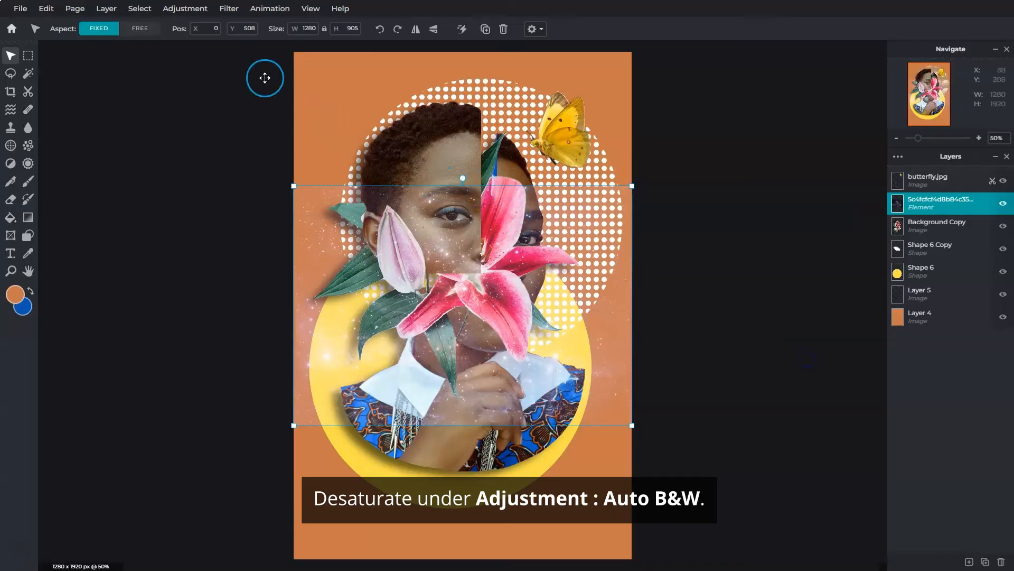
{"action": "left_click", "coordinate": [201, 18]}
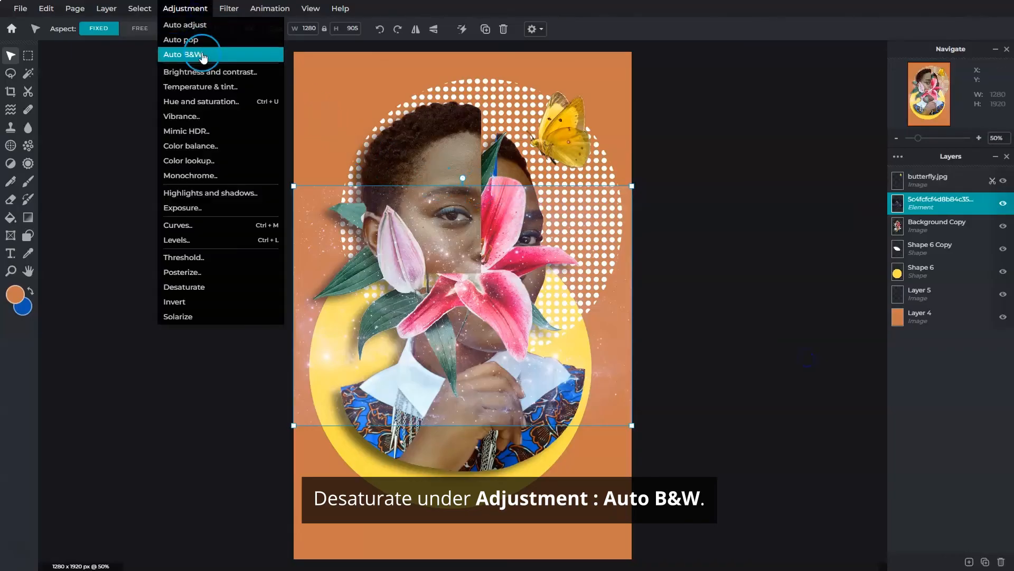
{"action": "left_click", "coordinate": [201, 52]}
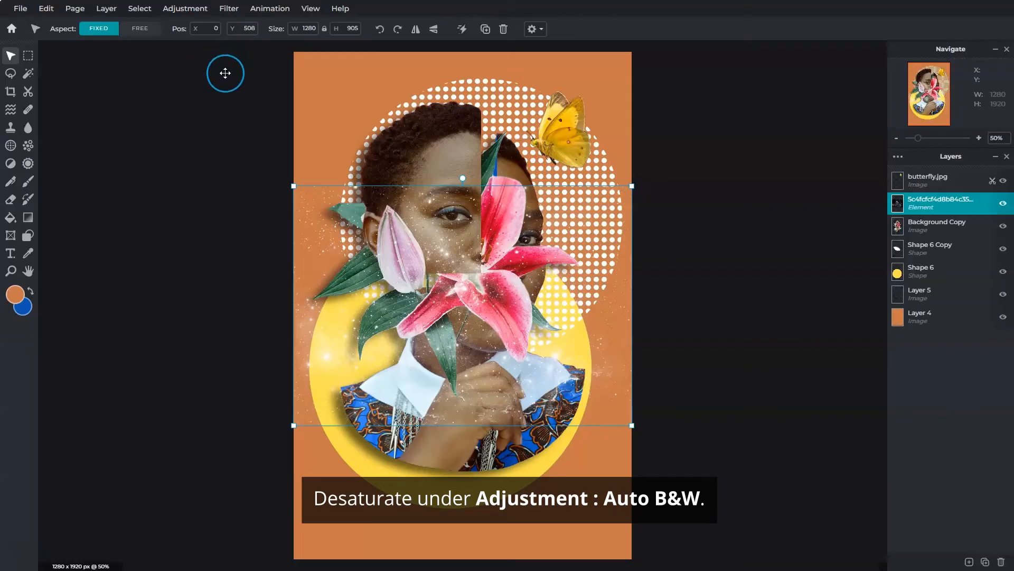
- Rotate the starry overlay slightly clockwise, reposition it to X -33, Y 519, and rasterize it
{"action": "left_click_drag", "start_coordinate": [462, 179], "coordinate": [490, 188]}
{"action": "left_click_drag", "start_coordinate": [463, 267], "coordinate": [455, 271]}
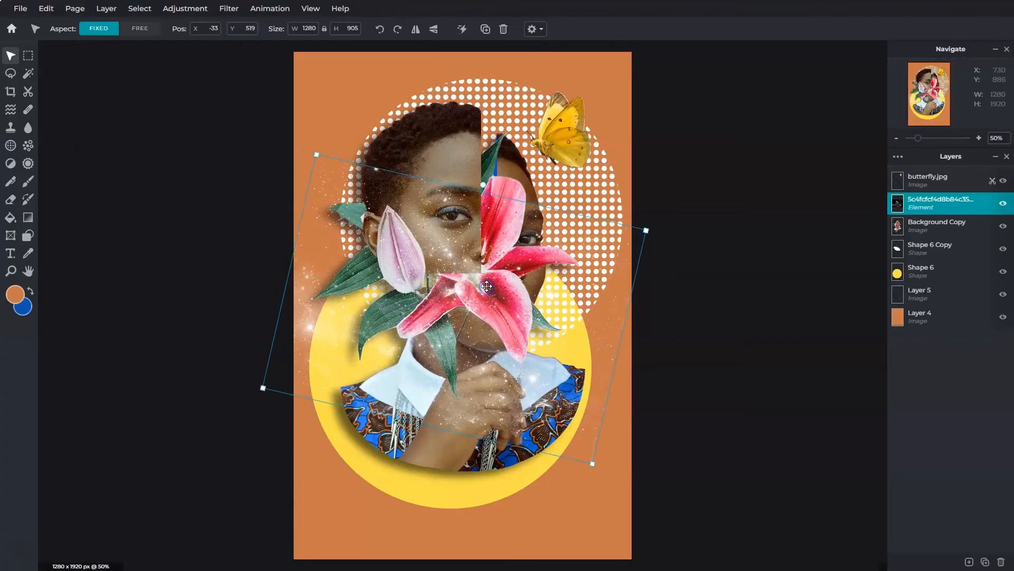
{"action": "right_click", "coordinate": [467, 252]}
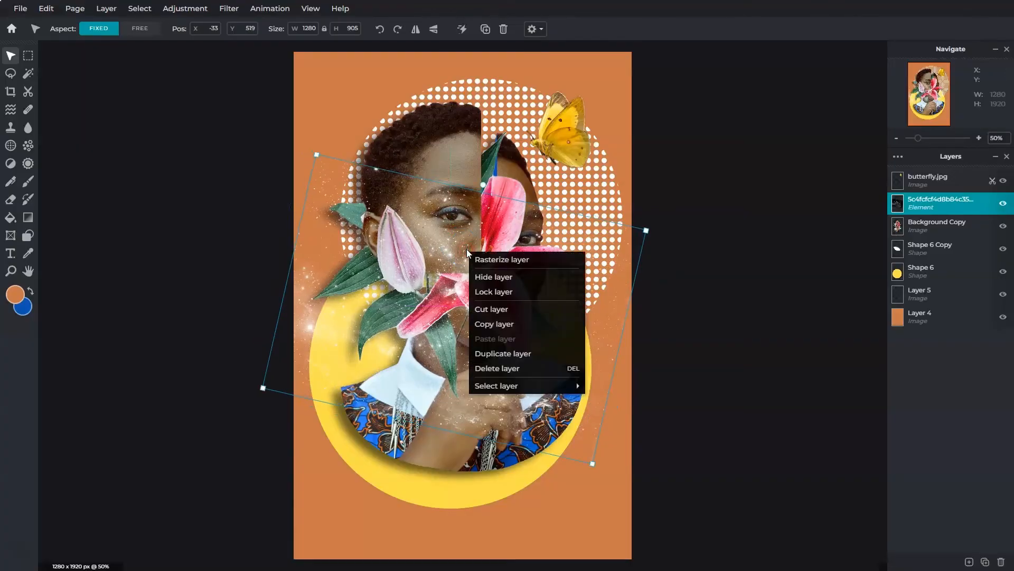
{"action": "left_click", "coordinate": [472, 259]}
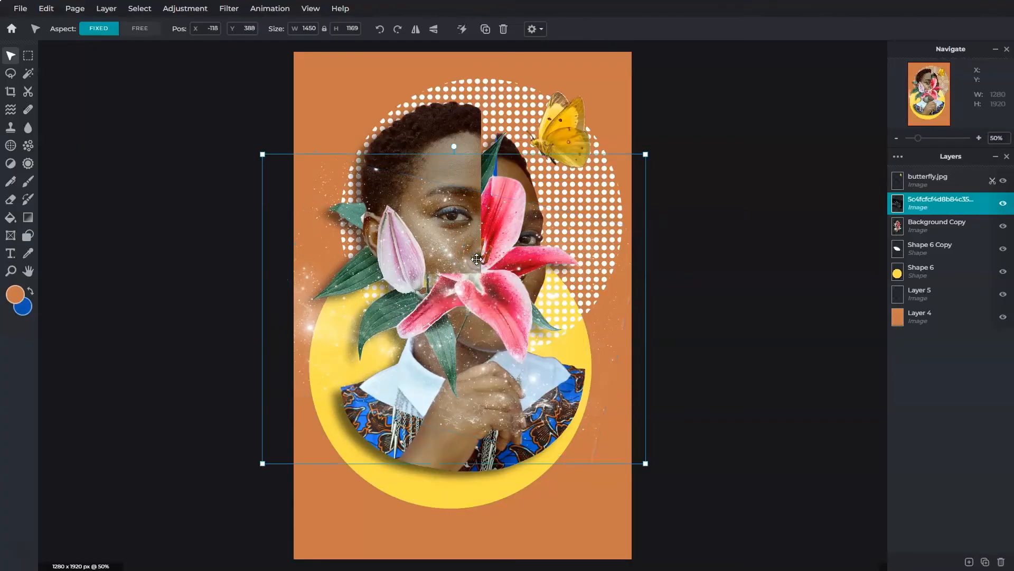
- Mask out the starry overlay's edges using the soft mask brush at size 220 and 64% opacity in remove mode
{"action": "left_click", "coordinate": [32, 96]}
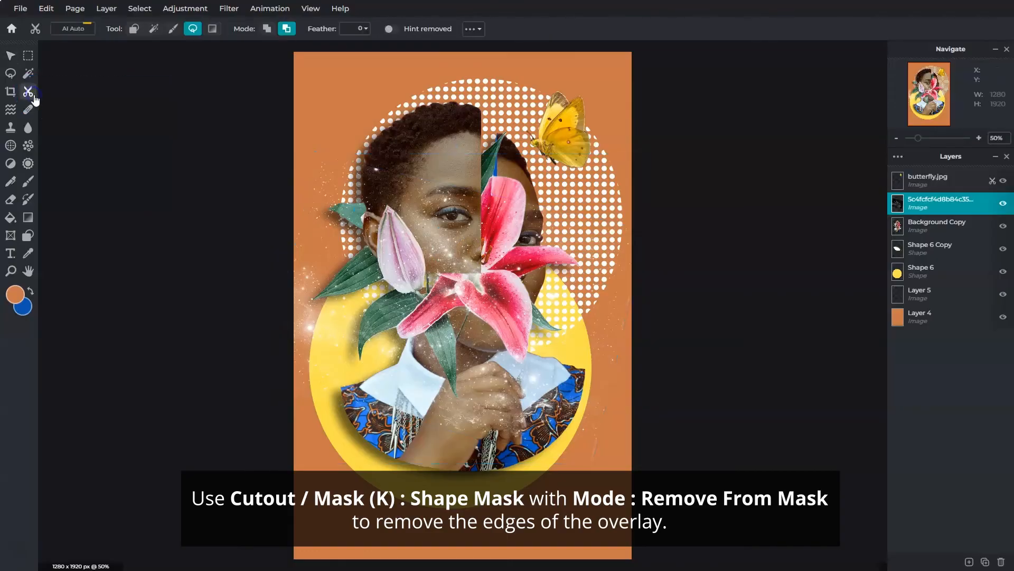
{"action": "left_click", "coordinate": [172, 28]}
{"action": "left_click", "coordinate": [349, 29]}
{"action": "left_click", "coordinate": [422, 29]}
{"action": "left_click_drag", "start_coordinate": [418, 46], "coordinate": [387, 46]}
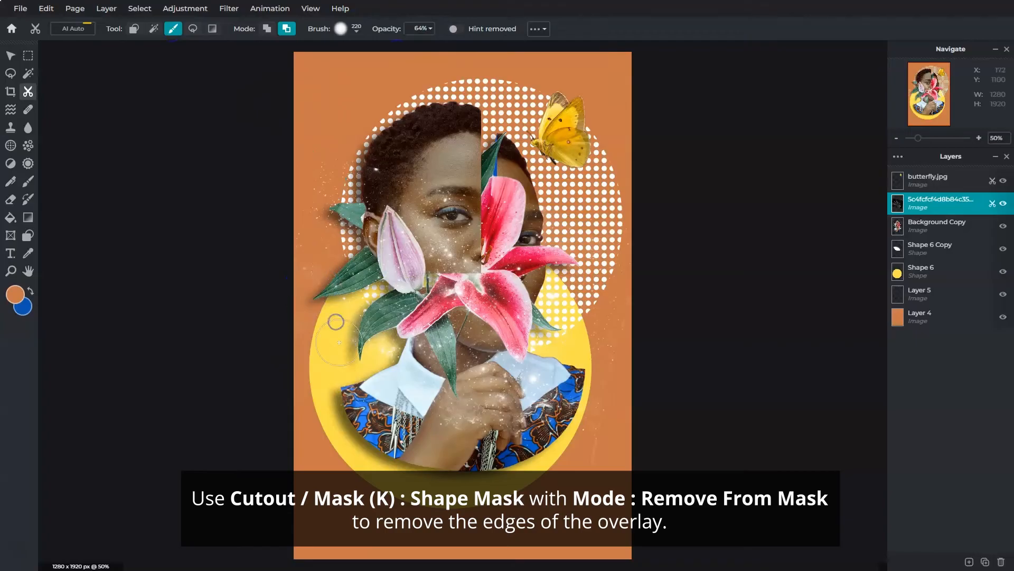
{"action": "left_click_drag", "start_coordinate": [318, 288], "coordinate": [292, 257]}
{"action": "mouse_move", "coordinate": [596, 431]}
{"action": "left_mouse_down"}
{"action": "mouse_move", "coordinate": [590, 445]}
{"action": "mouse_move", "coordinate": [654, 250]}
{"action": "left_mouse_up"}
{"action": "mouse_move", "coordinate": [523, 428]}
{"action": "left_mouse_down"}
{"action": "mouse_move", "coordinate": [476, 401]}
{"action": "mouse_move", "coordinate": [408, 415]}
{"action": "left_mouse_up"}
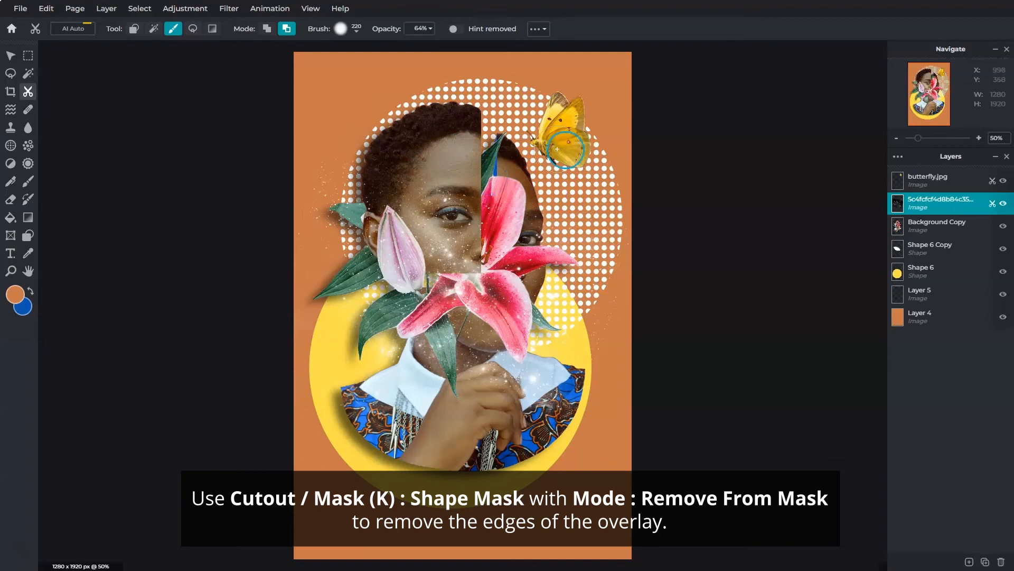
- Merge all visible layers, from the butterfly down to the orange background, into a single layer
{"action": "left_click", "coordinate": [932, 179]}
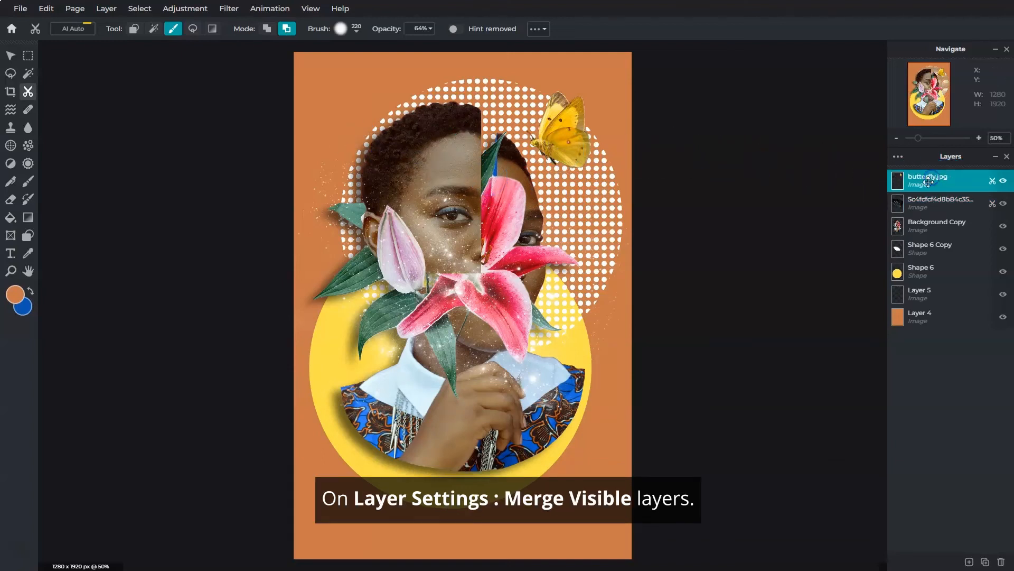
{"action": "left_click", "coordinate": [928, 182]}
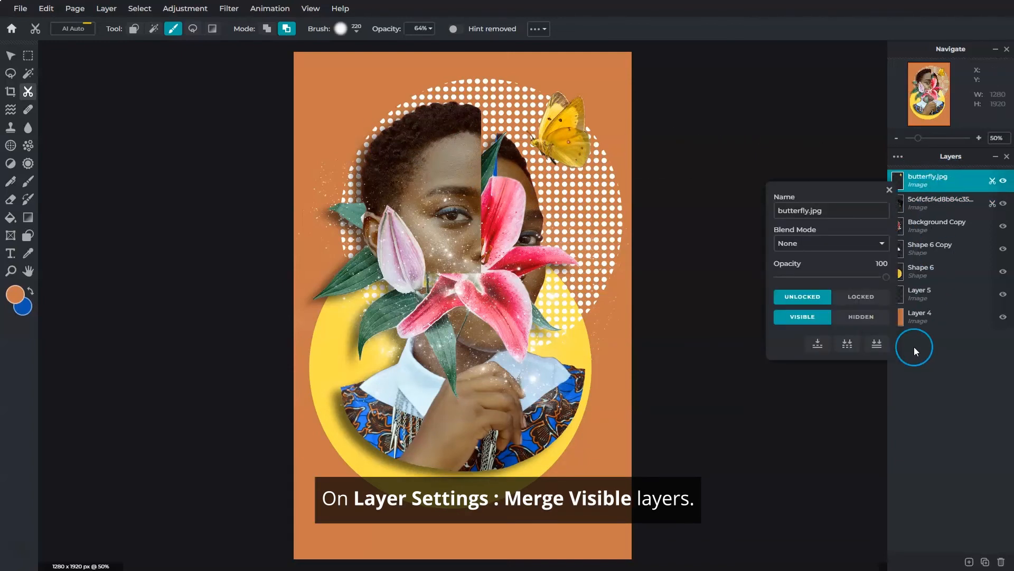
{"action": "left_click", "coordinate": [847, 345]}
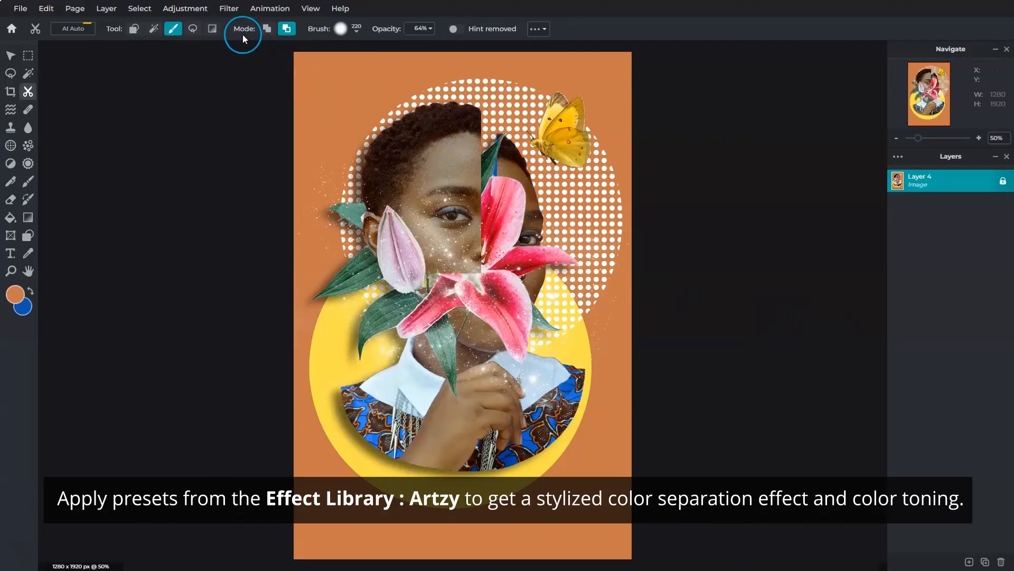
- Apply the Frank preset from the effect library's Artzy group to the merged image at reduced strength
{"action": "left_click", "coordinate": [228, 8]}
{"action": "left_click", "coordinate": [227, 24]}
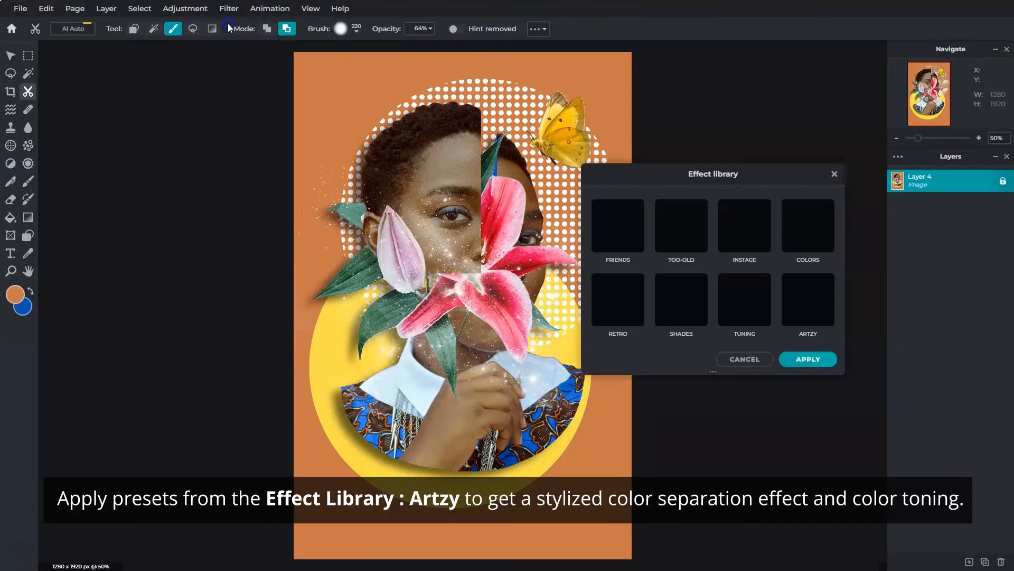
{"action": "left_click", "coordinate": [820, 301]}
{"action": "scroll", "coordinate": [820, 300], "scroll_direction": "down", "scroll_amount": 1}
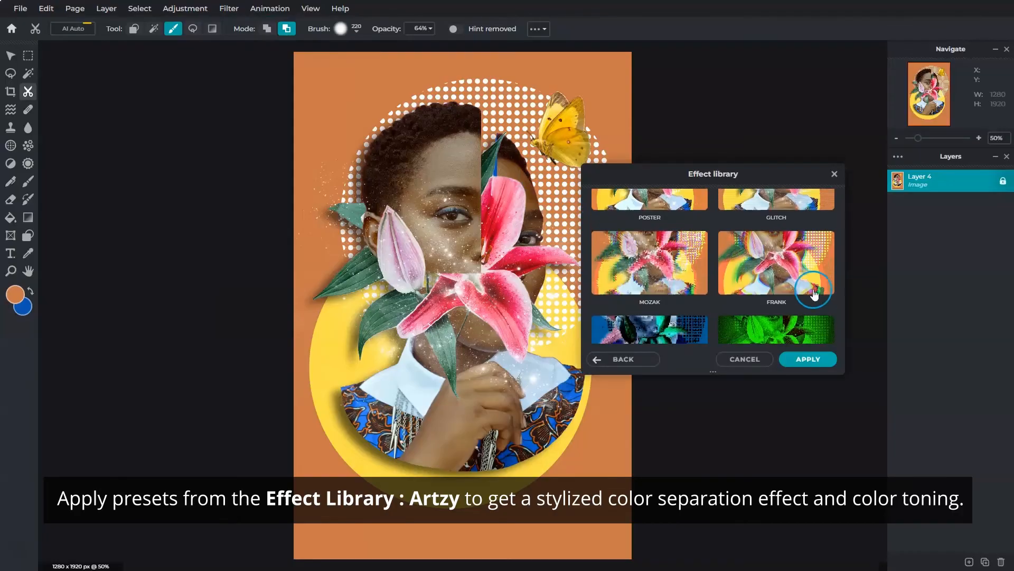
{"action": "left_click", "coordinate": [806, 277]}
{"action": "left_click_drag", "start_coordinate": [800, 303], "coordinate": [761, 308]}
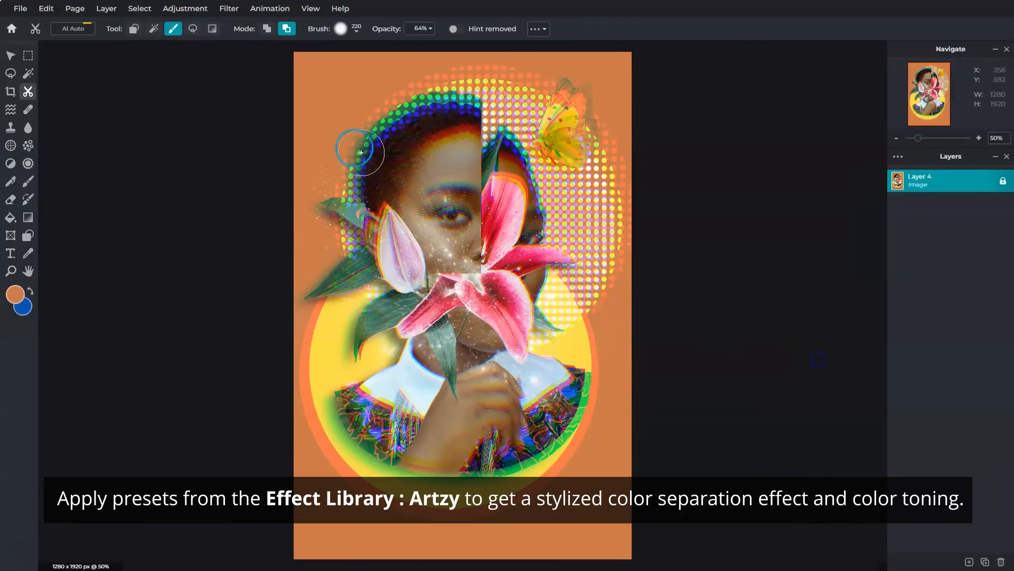
- Apply the Contrast preset from the effect library's Tuning group to the merged image at strength 75
{"action": "left_click", "coordinate": [230, 14]}
{"action": "left_click", "coordinate": [230, 24]}
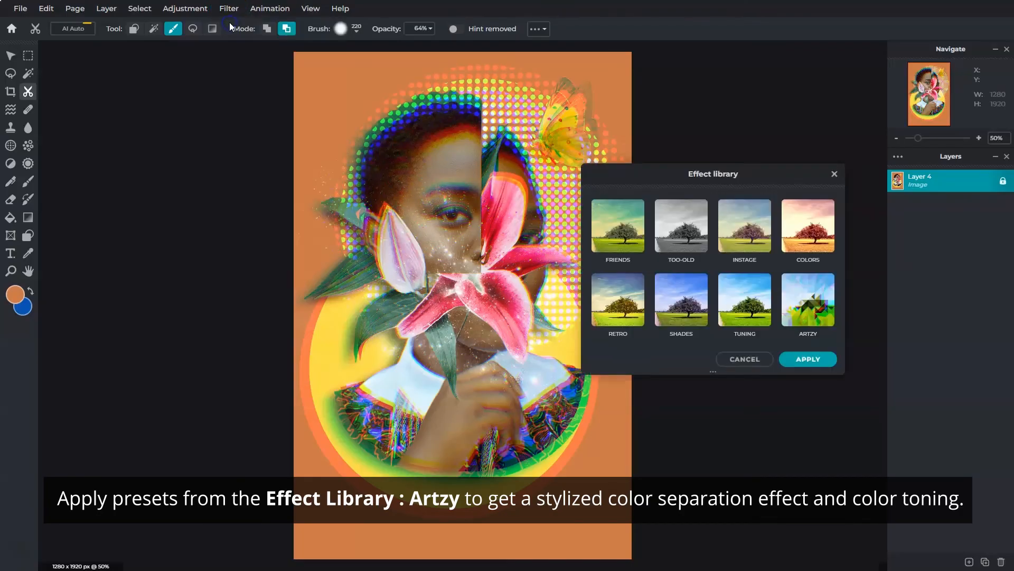
{"action": "left_click", "coordinate": [738, 298]}
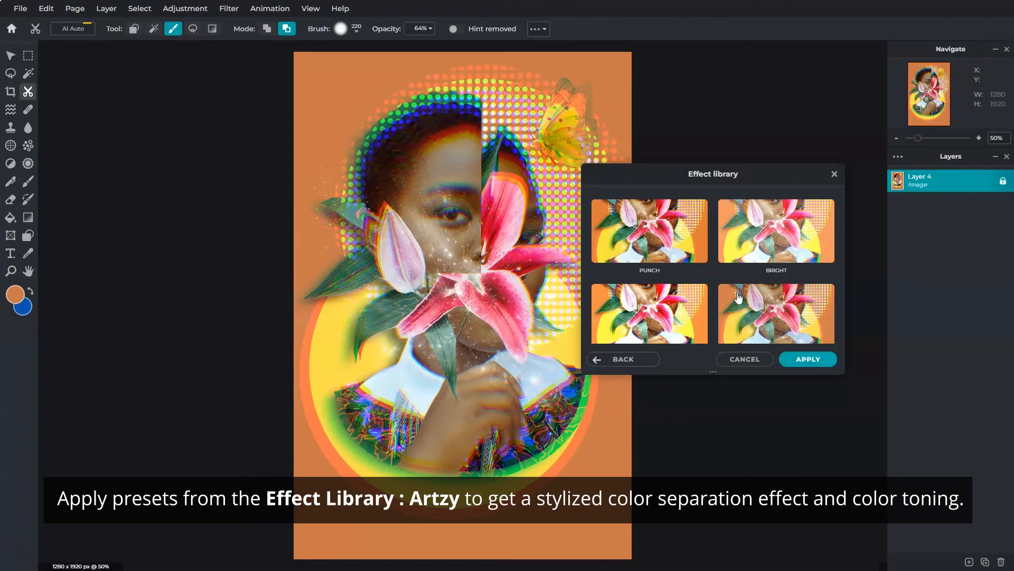
{"action": "left_click", "coordinate": [664, 316]}
{"action": "scroll", "coordinate": [662, 315], "scroll_direction": "down", "scroll_amount": 2}
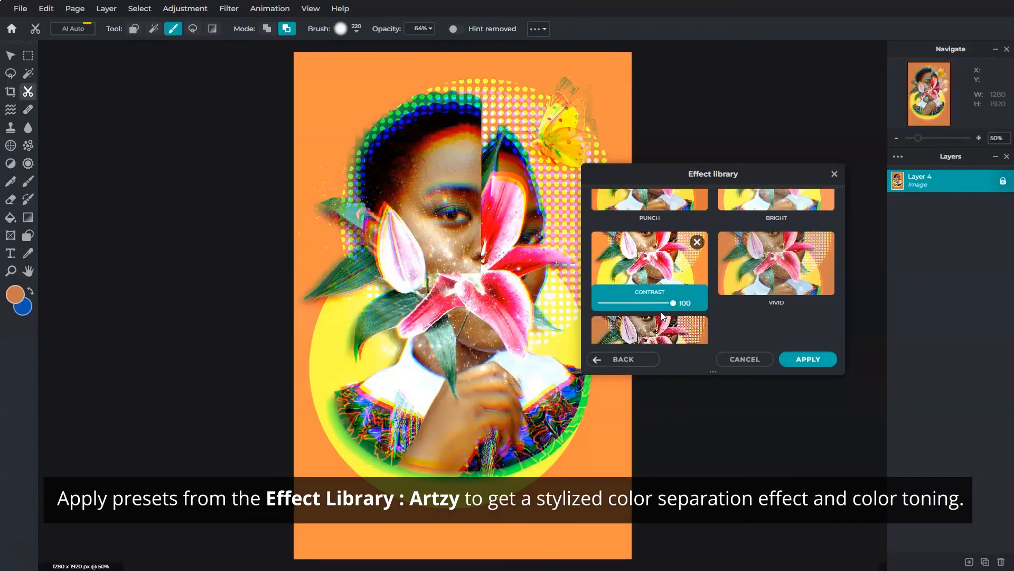
{"action": "left_click_drag", "start_coordinate": [670, 307], "coordinate": [658, 305]}
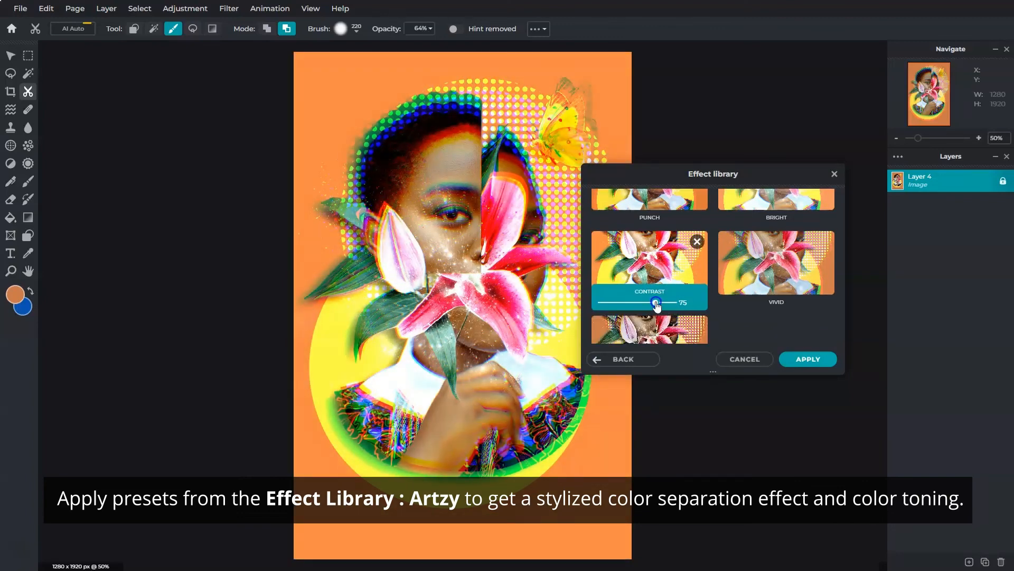
{"action": "left_click", "coordinate": [809, 358]}
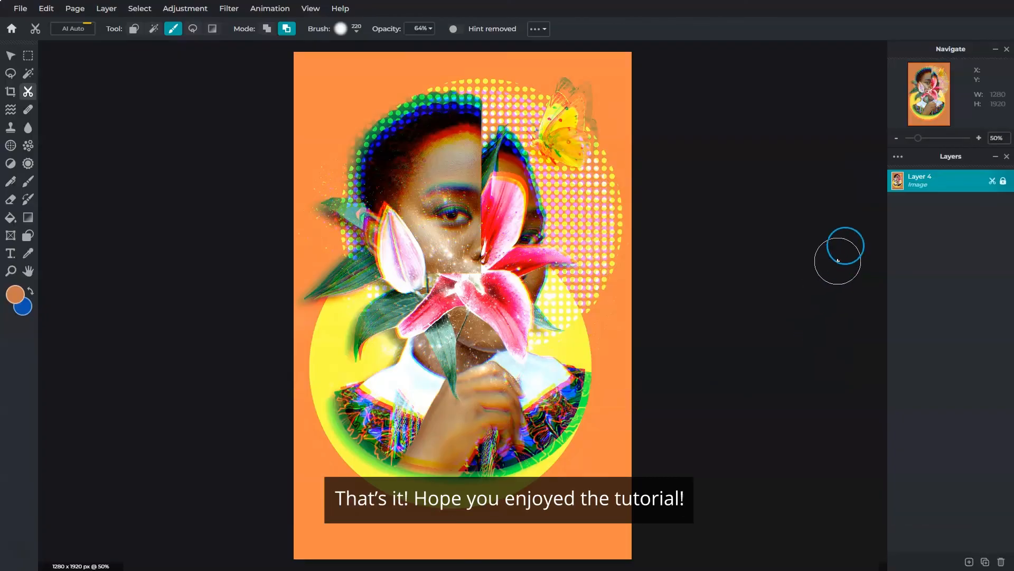
{"action": "key", "text": "m"}
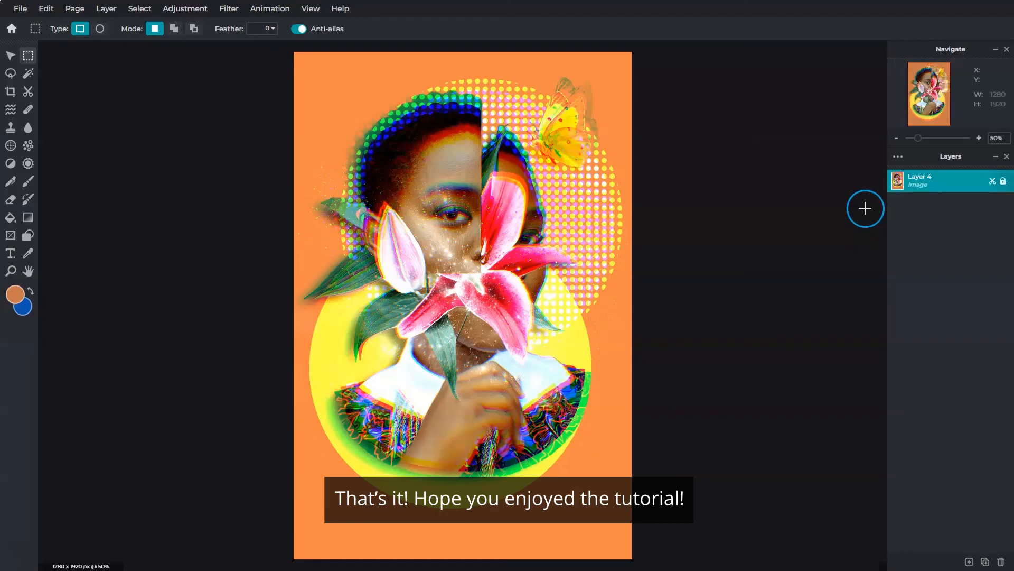